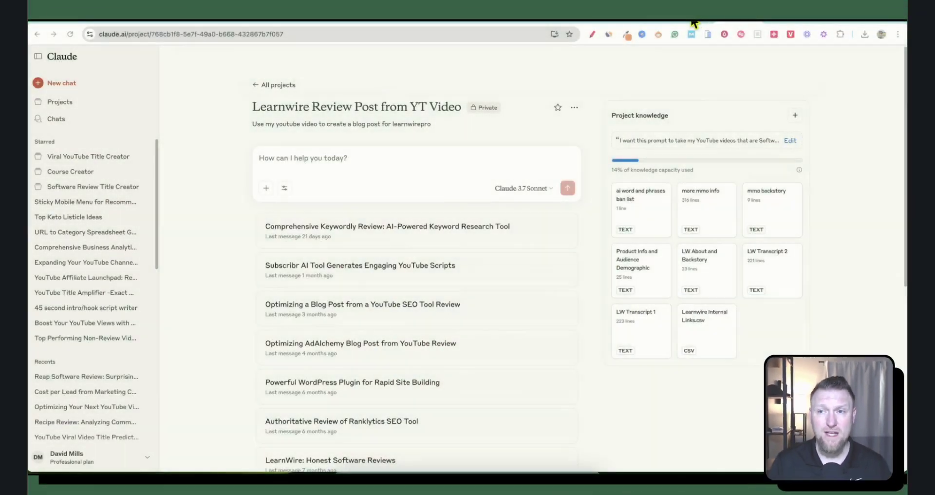
# Step: Switch to the YouTube tab showing the 'ClickRank Review: AI SEO Automation That Actually Works?' video
pyautogui.click(694, 23)
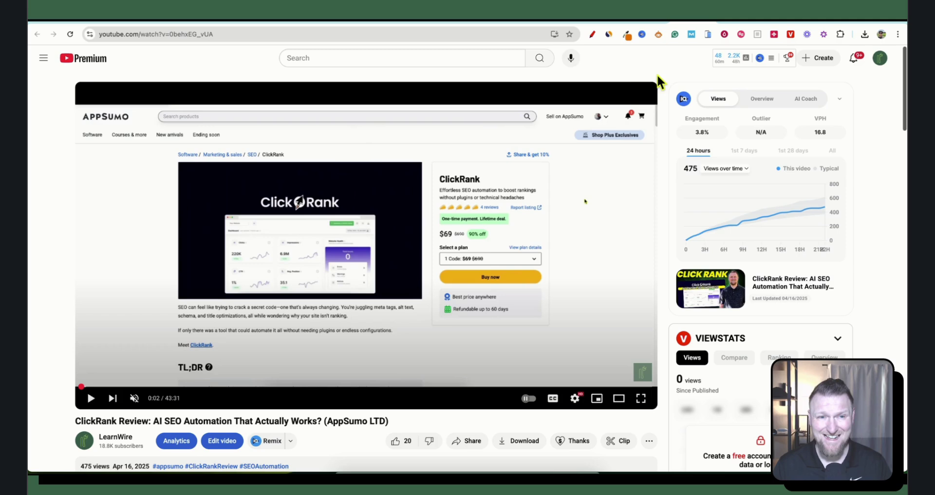
# Step: Open the ClickRank Tracker page showing 'ranklytics review' ranked at position 20
pyautogui.click(147, 25)
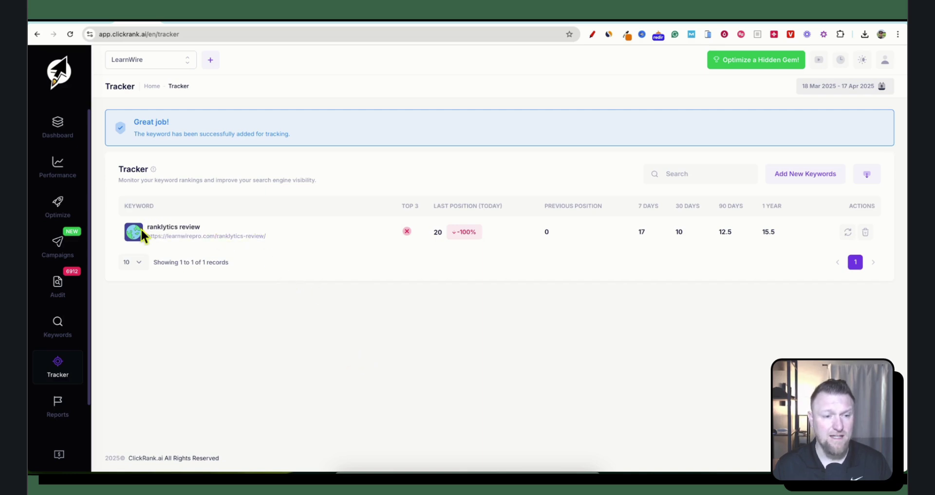
# Step: Highlight the 'ranklytics review' keyword in the ClickRank Tracker table
pyautogui.moveTo(147, 227); pyautogui.dragTo(187, 226)
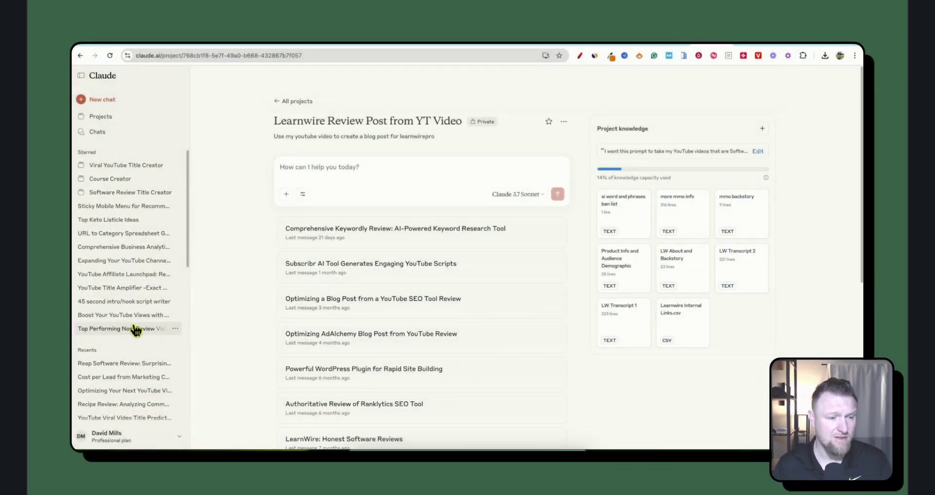
pyautogui.scroll(-1, 140, 321)
pyautogui.scroll(1, 141, 322)
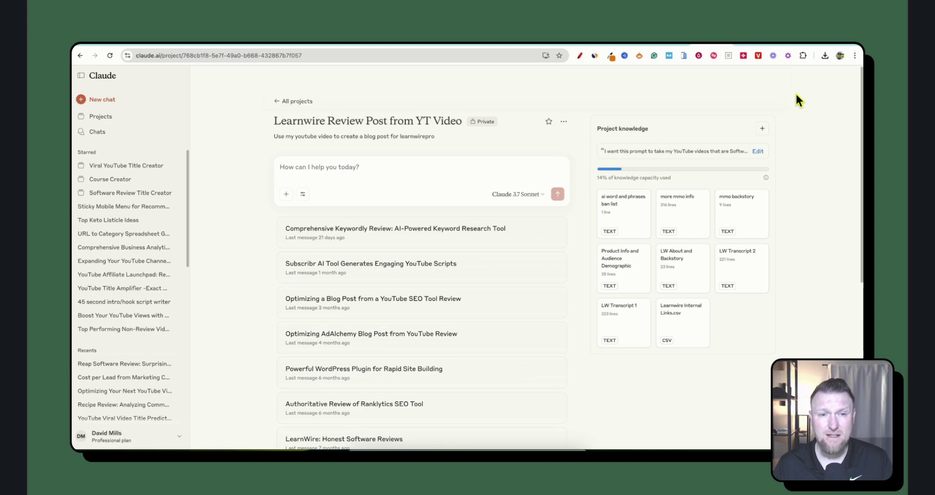
pyautogui.click(758, 49)
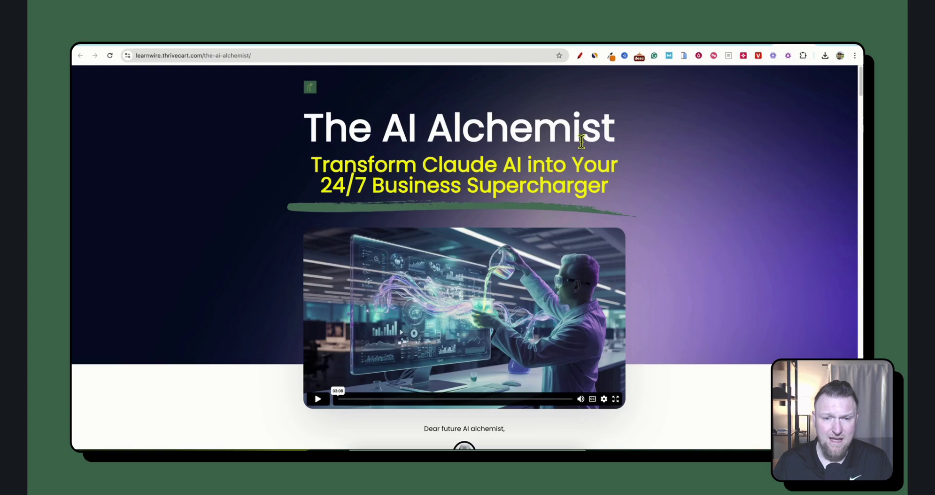
pyautogui.scroll(-10, 435, 243)
pyautogui.scroll(-20, 440, 245)
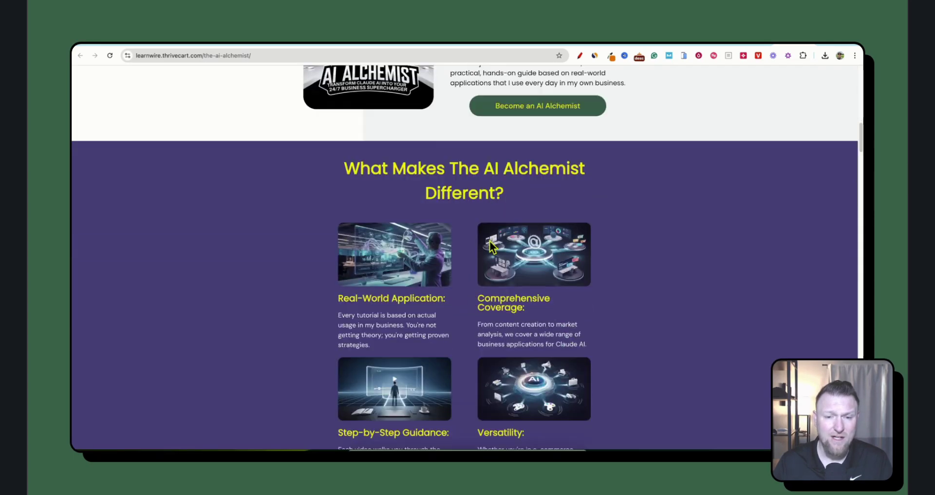
pyautogui.scroll(20, 491, 240)
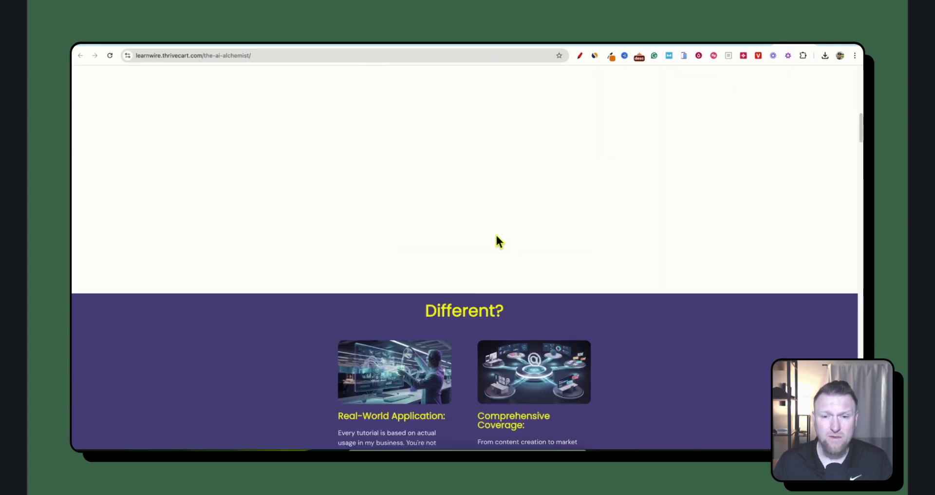
# Step: Select the entire ClickRank video transcript in TextEdit, then return to the Learnwire project in Claude
pyautogui.click(710, 47)
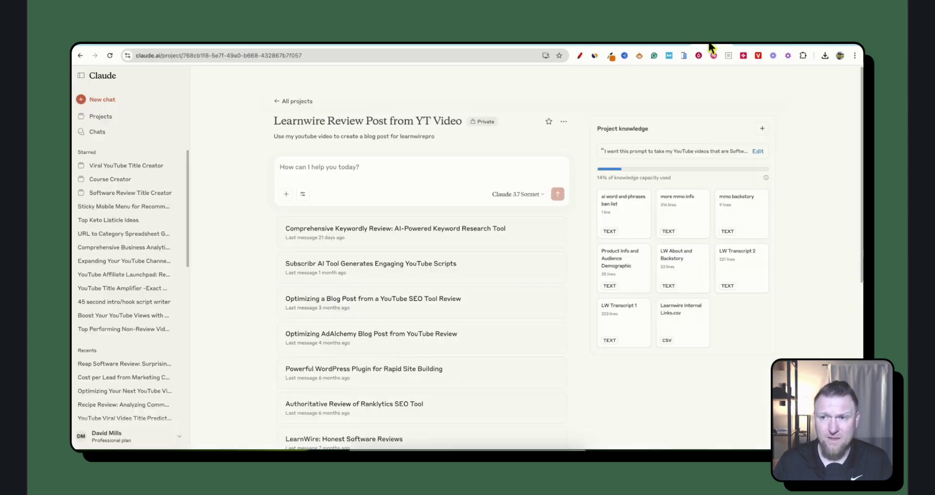
pyautogui.click(670, 46)
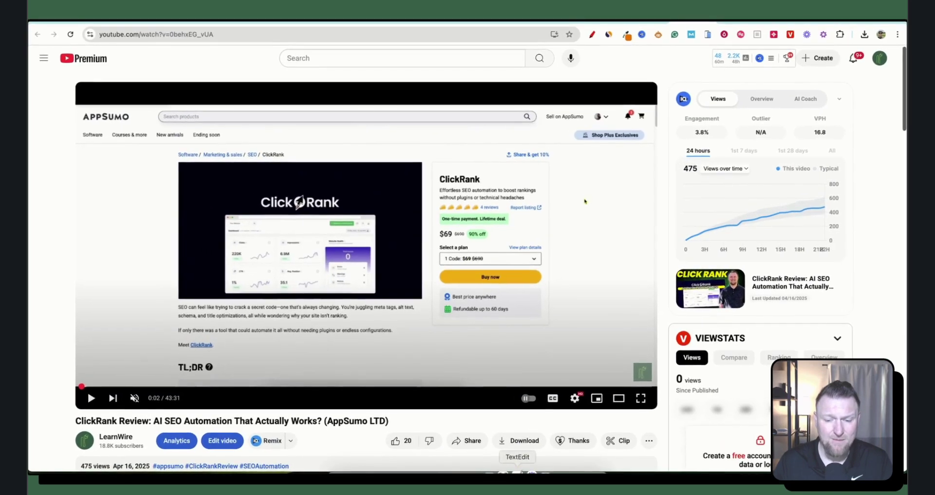
pyautogui.press('super+Tab')
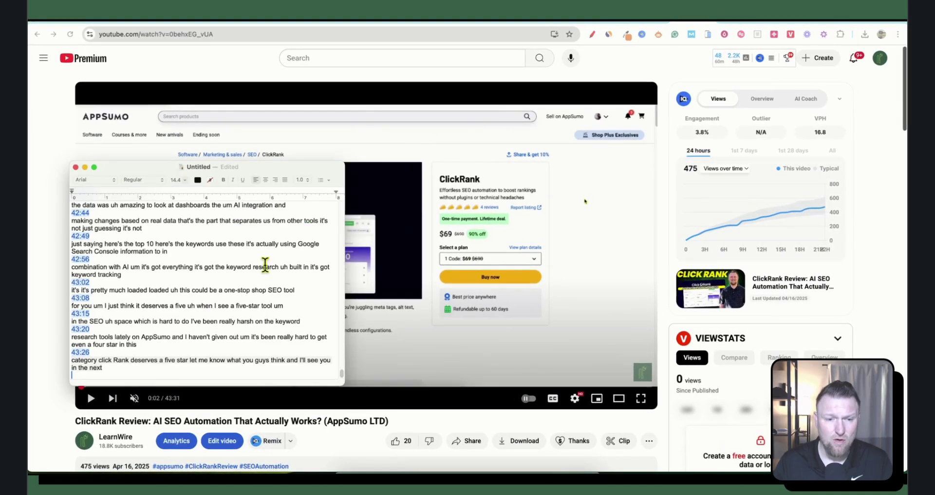
pyautogui.press('super+a')
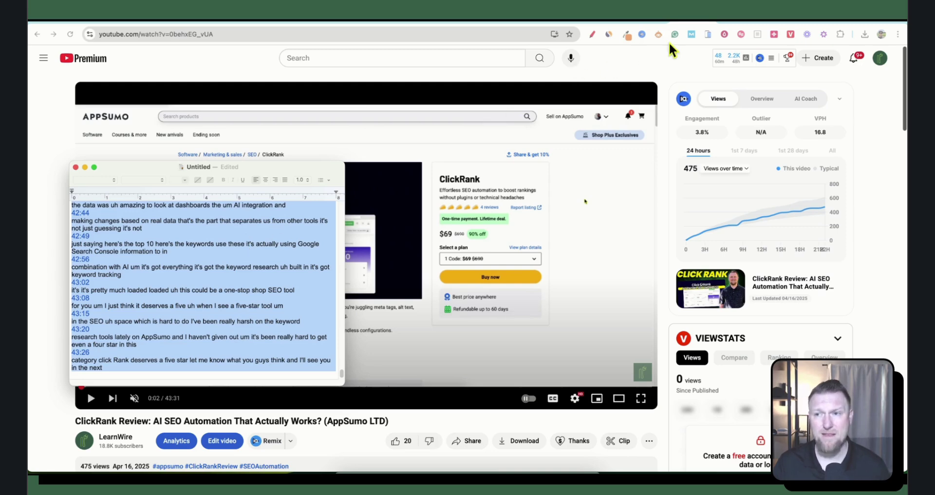
pyautogui.click(738, 22)
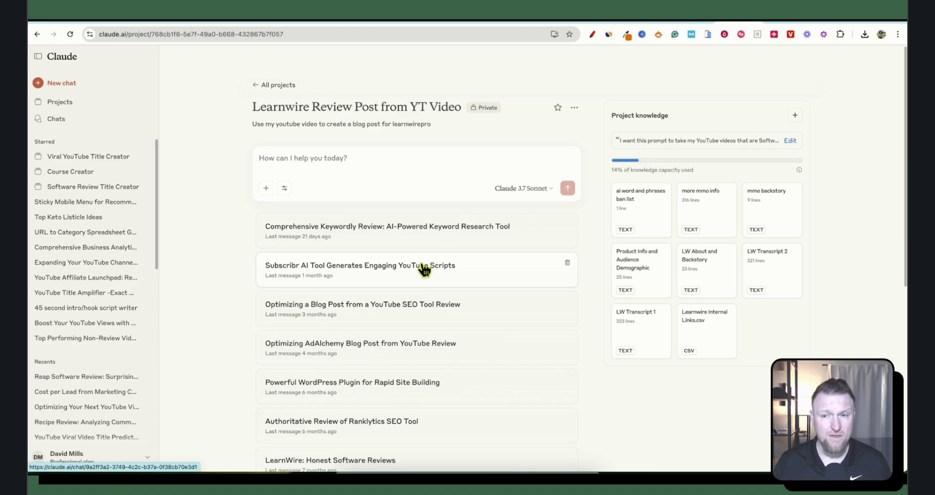
pyautogui.click(749, 140)
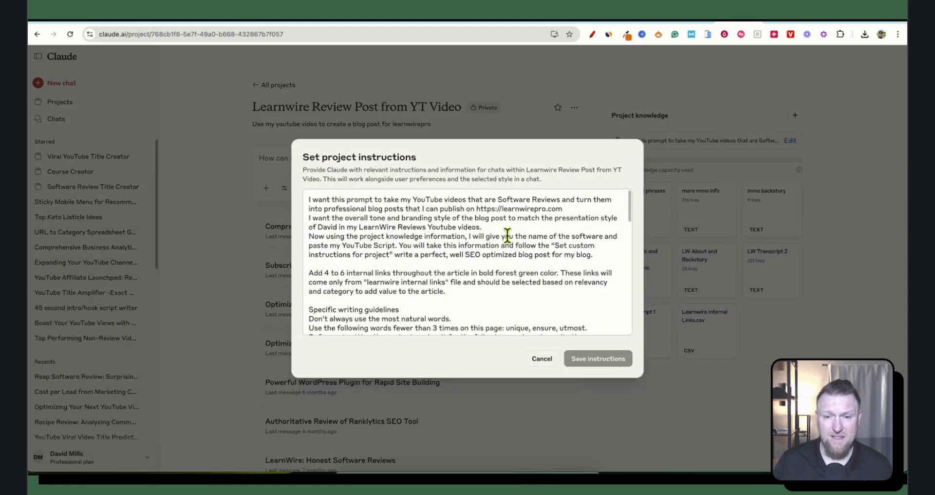
pyautogui.scroll(-10, 506, 236)
pyautogui.scroll(10, 498, 211)
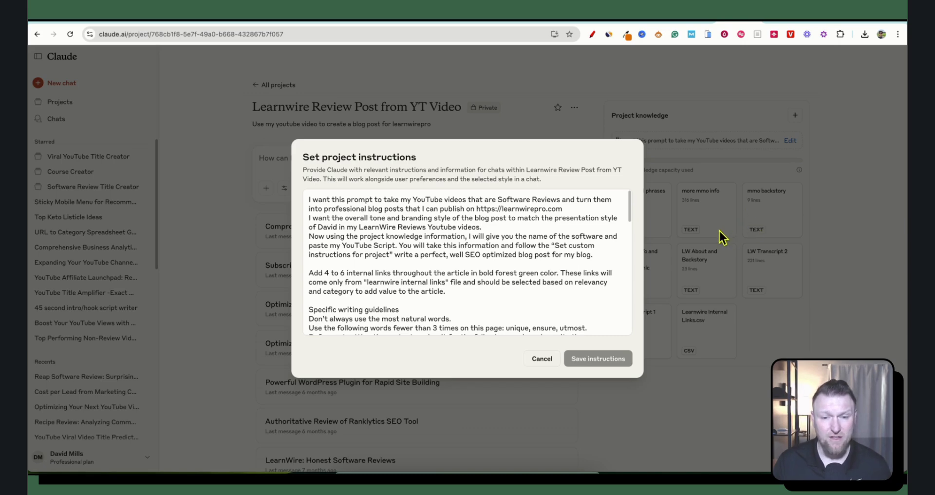
pyautogui.scroll(-4, 529, 248)
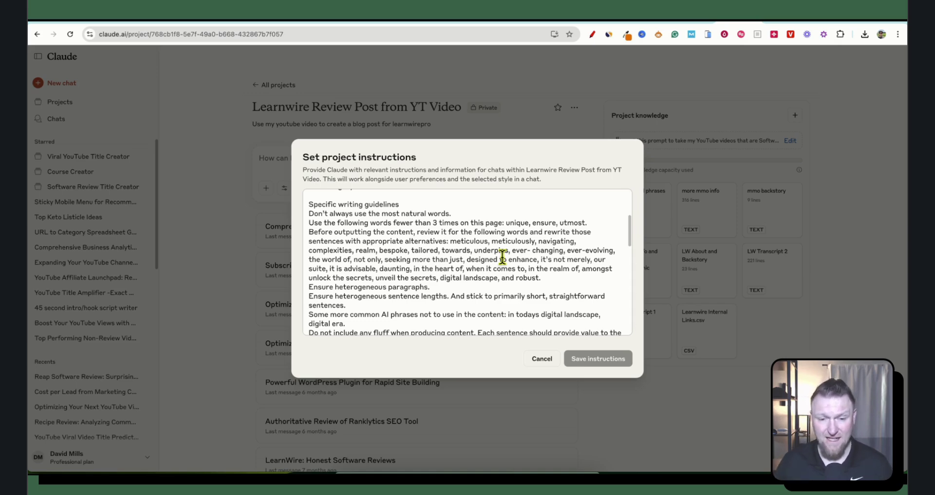
pyautogui.scroll(-1, 517, 256)
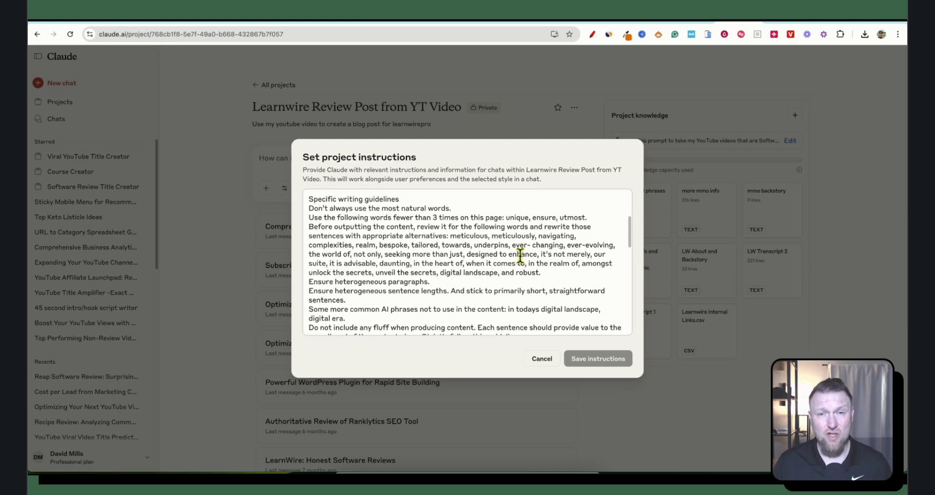
pyautogui.scroll(-1, 520, 256)
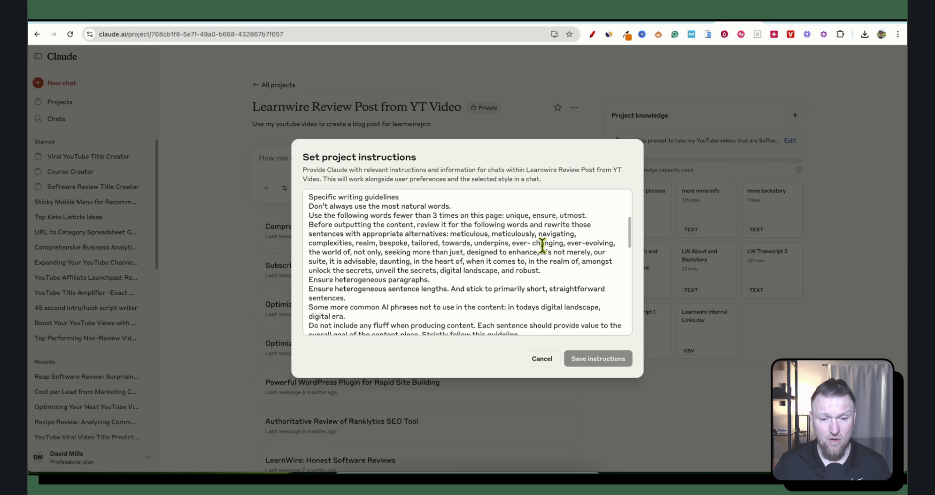
pyautogui.scroll(-1, 540, 247)
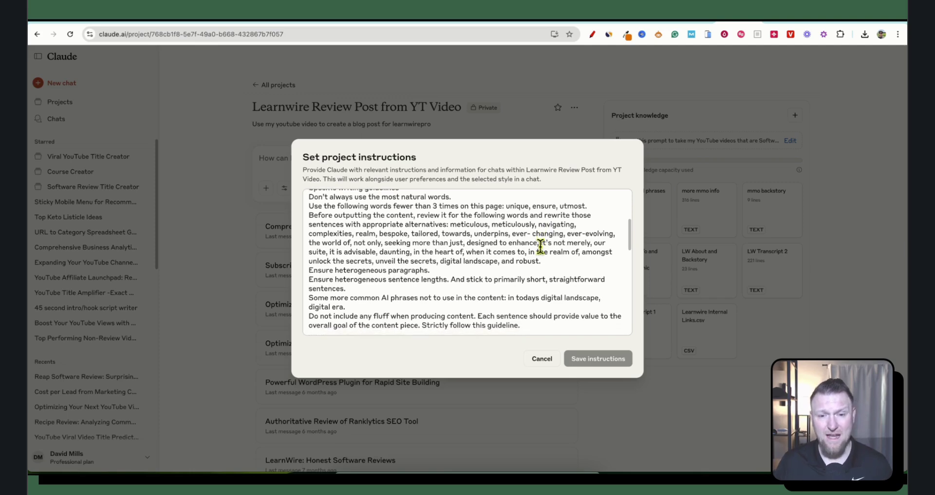
pyautogui.scroll(-1, 541, 246)
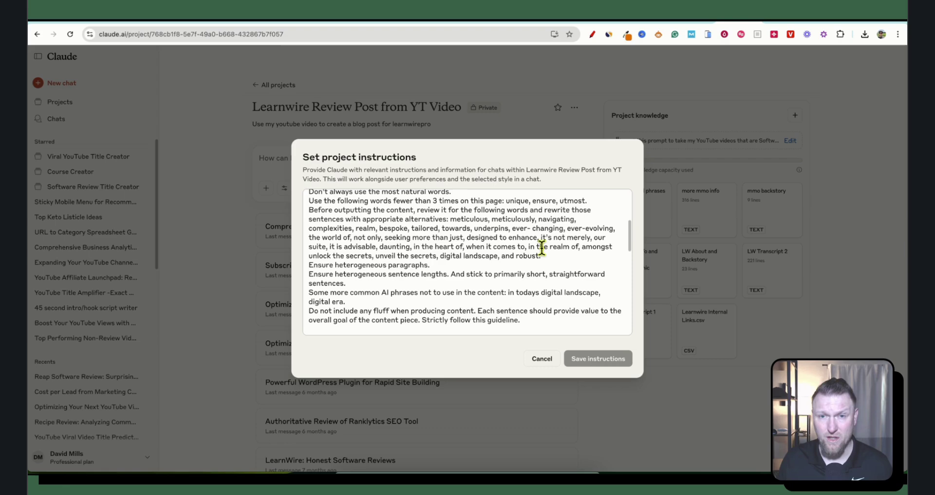
pyautogui.scroll(-10, 543, 247)
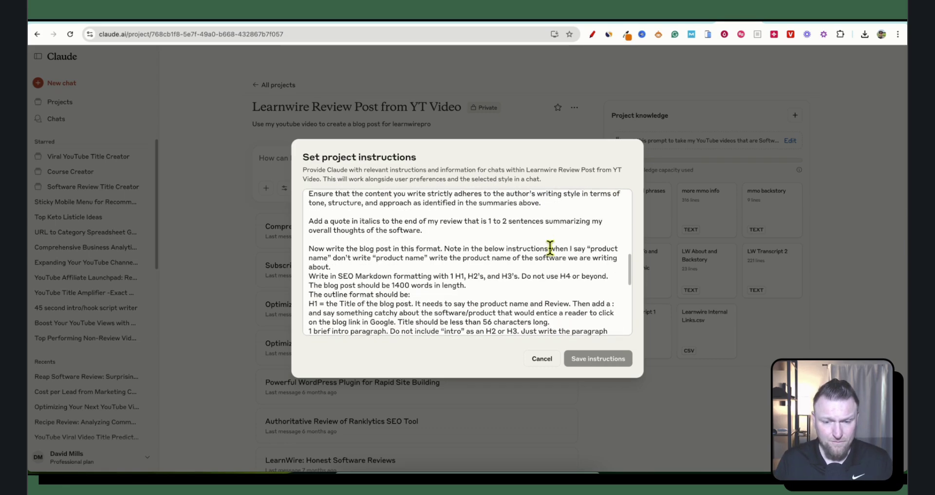
pyautogui.scroll(-2, 423, 266)
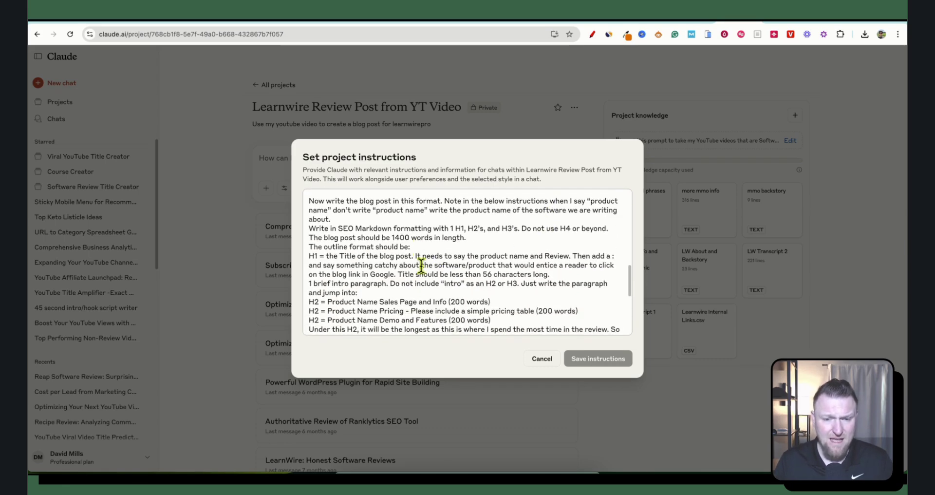
pyautogui.doubleClick(398, 238)
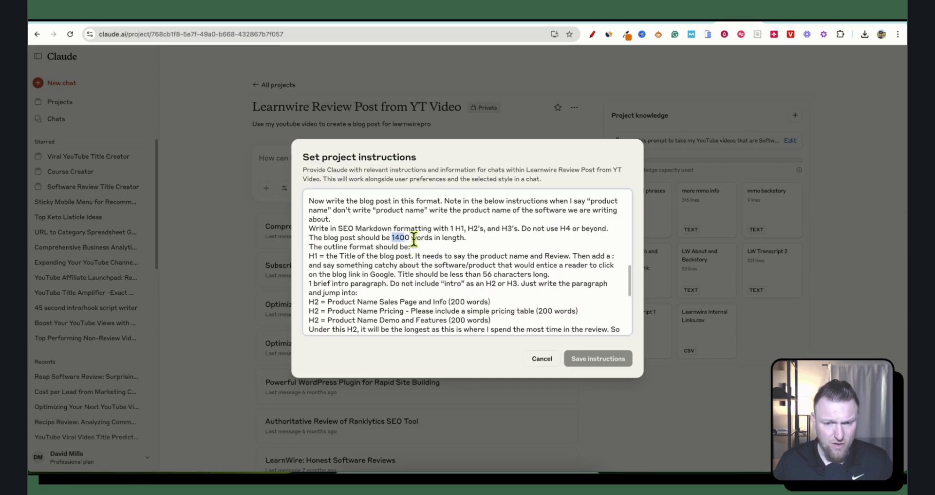
pyautogui.click(538, 362)
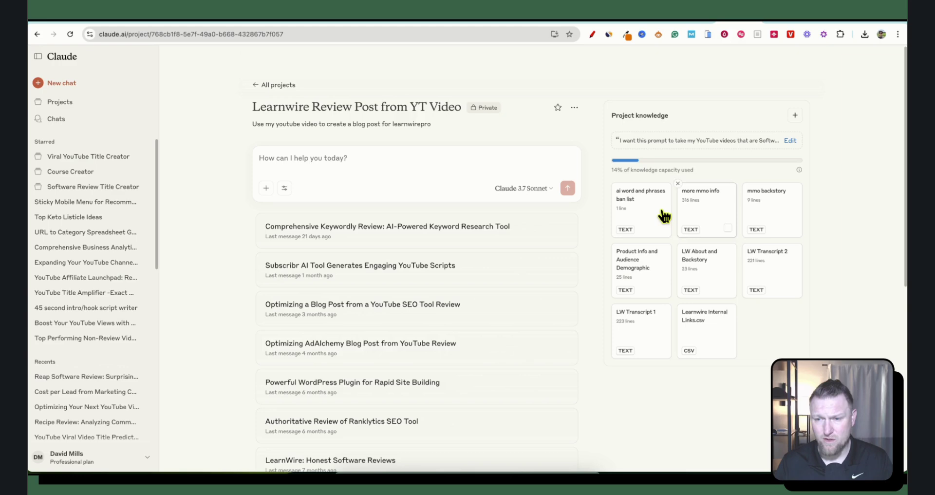
pyautogui.click(638, 198)
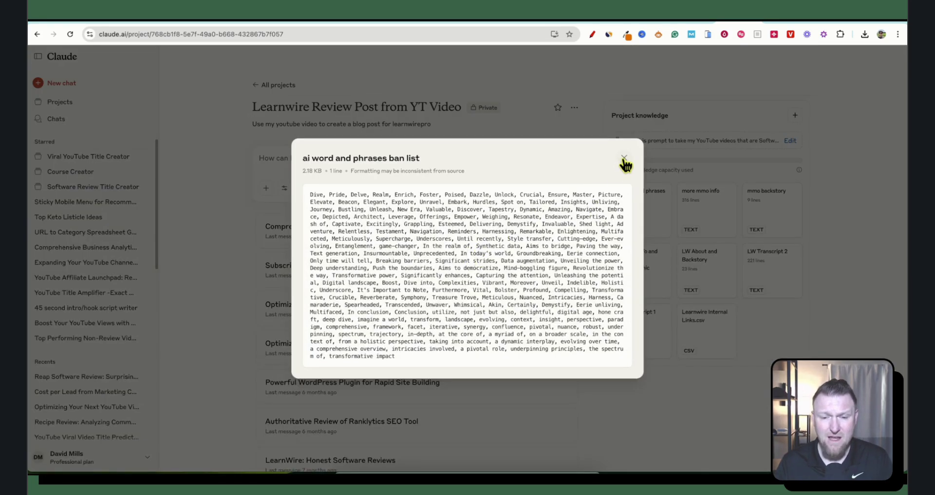
pyautogui.moveTo(395, 209); pyautogui.dragTo(536, 334)
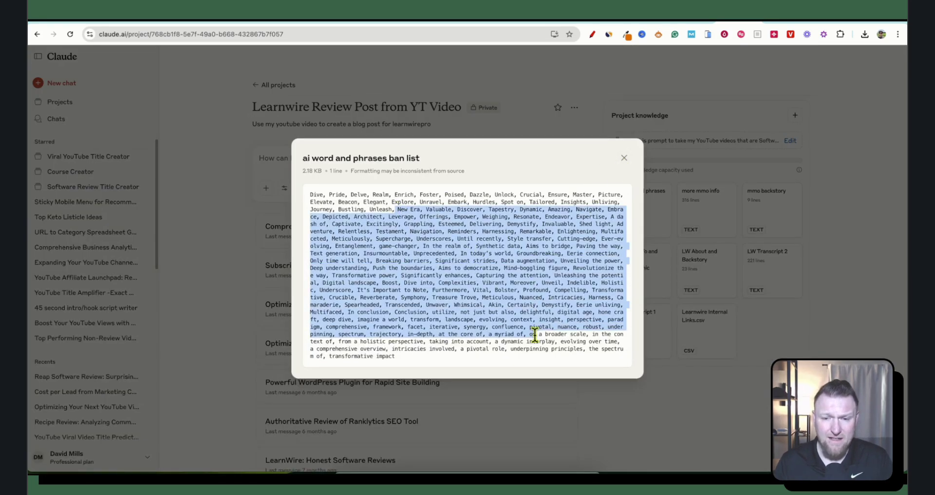
pyautogui.click(624, 158)
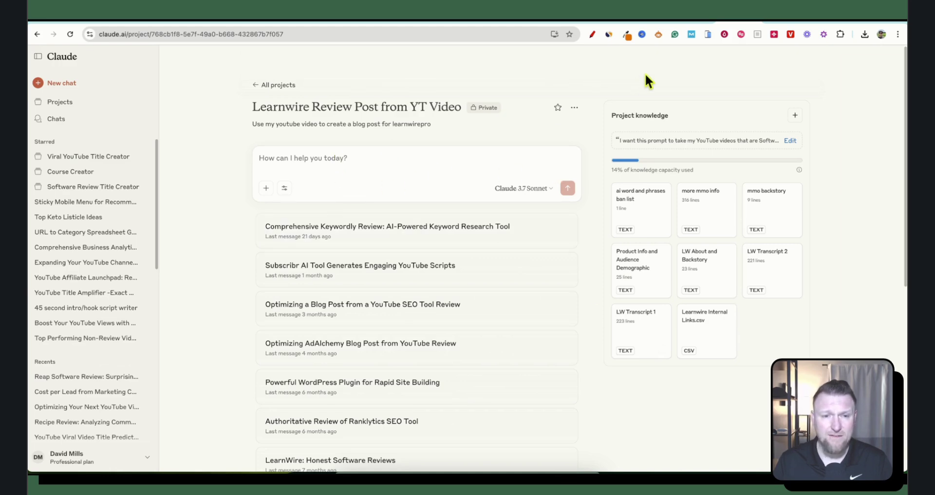
# Step: Paste the ClickRank transcript into a new Learnwire chat, send it, then return to YouTube
pyautogui.scroll(-2, 381, 244)
pyautogui.scroll(-5, 381, 219)
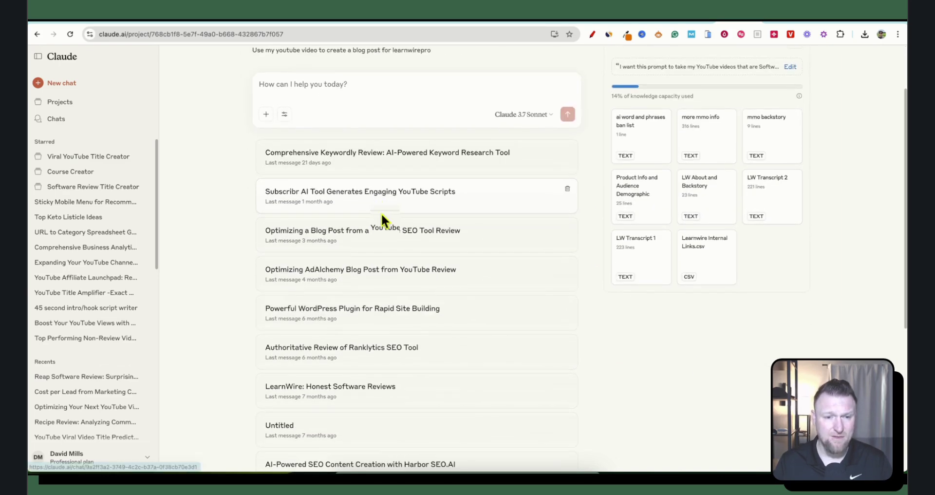
pyautogui.scroll(6, 387, 222)
pyautogui.scroll(1, 400, 270)
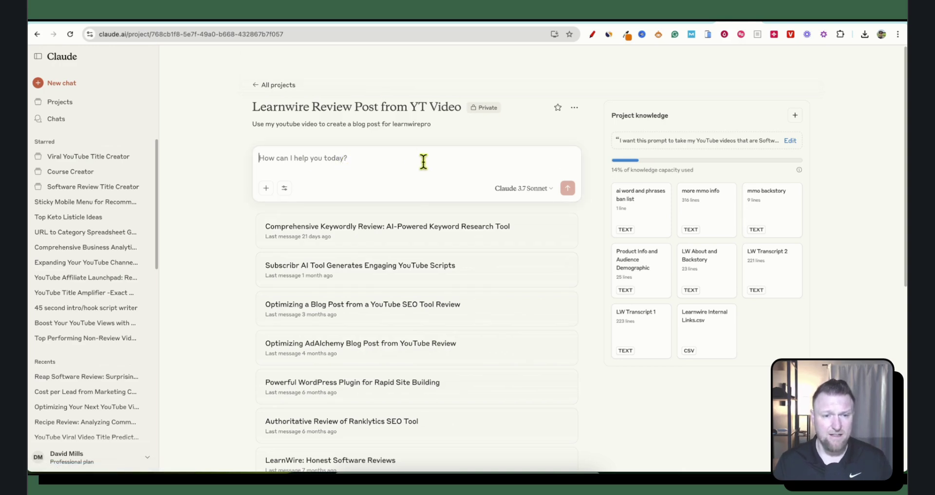
pyautogui.hotkey('ctrl', 'v')
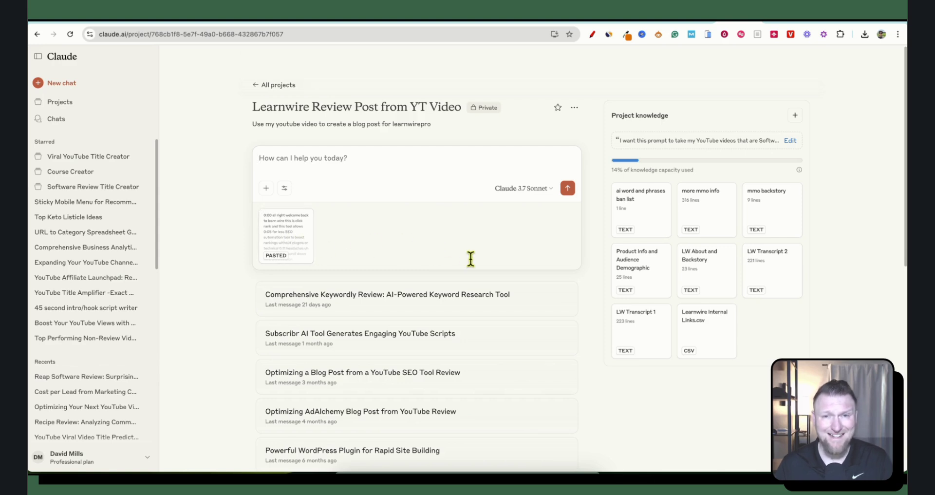
pyautogui.click(567, 188)
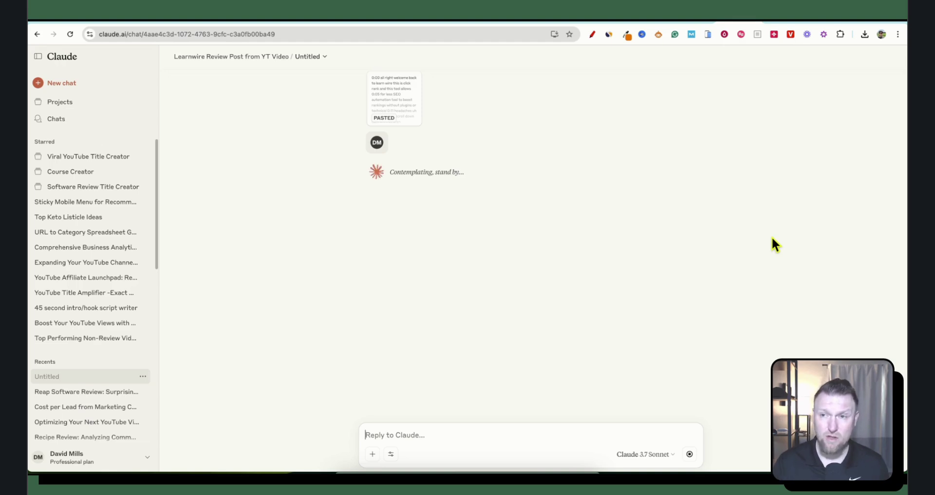
pyautogui.click(697, 23)
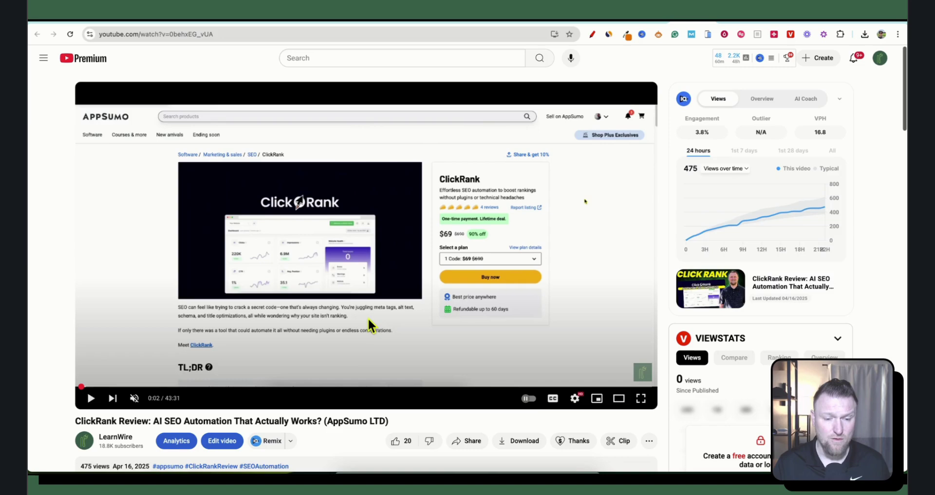
# Step: Expand and skim the ClickRank video's full description, then go back to the Claude blog draft
pyautogui.scroll(-3, 189, 438)
pyautogui.click(255, 410)
pyautogui.scroll(-5, 255, 409)
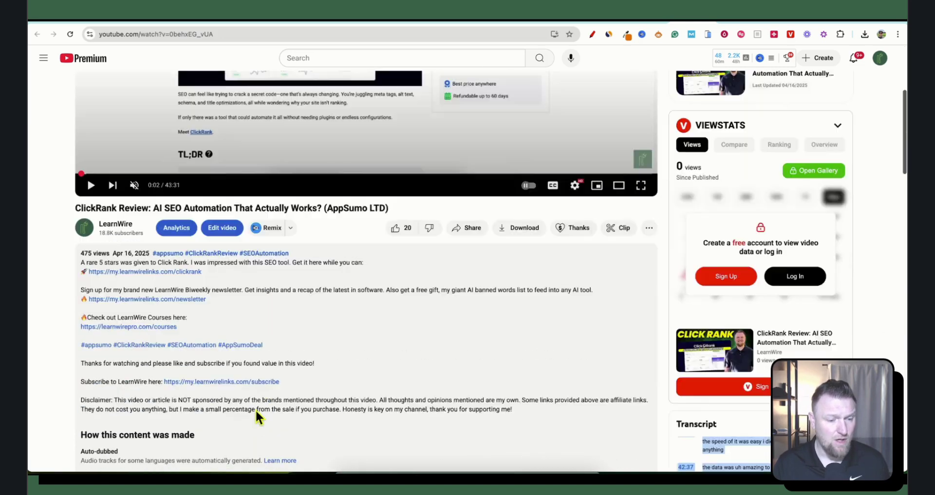
pyautogui.scroll(4, 192, 195)
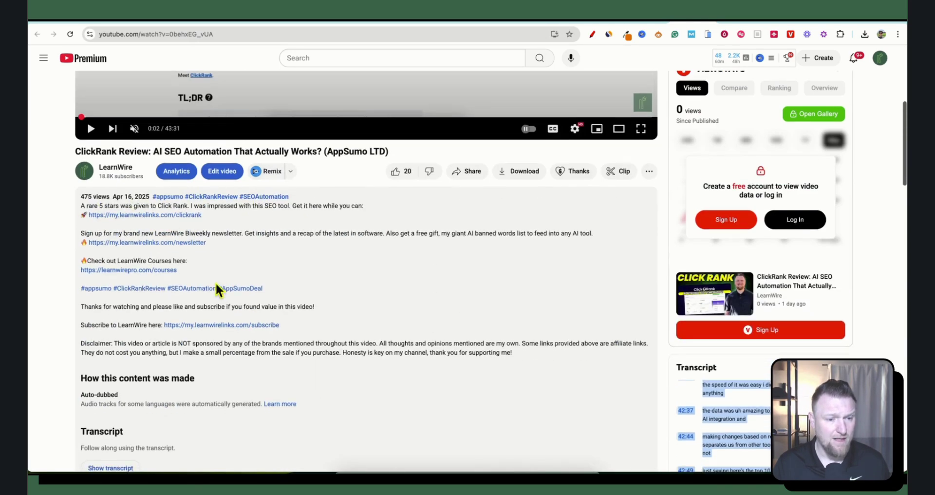
pyautogui.scroll(-2, 215, 282)
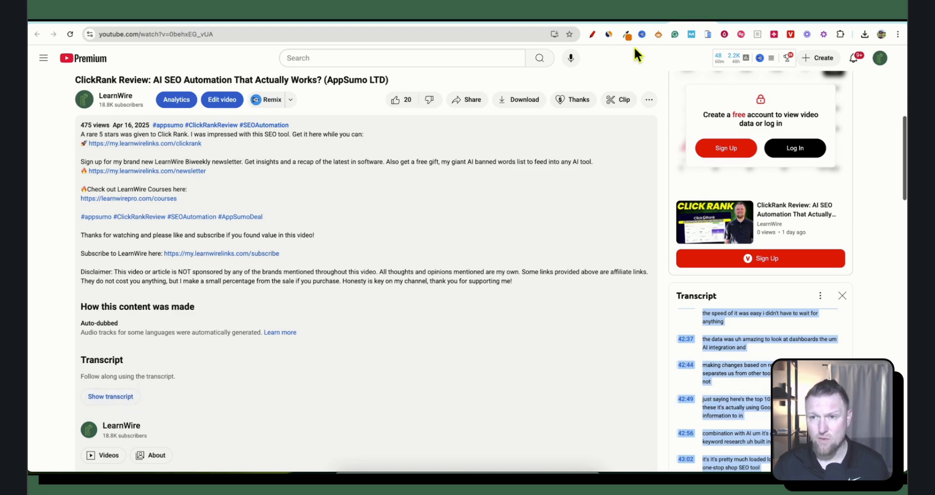
pyautogui.click(734, 23)
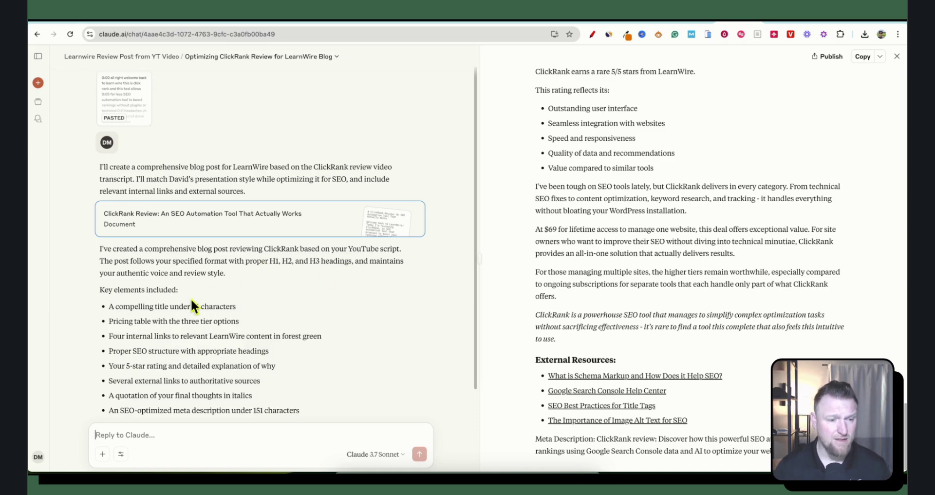
# Step: Read through the generated ClickRank review post, including its $69, $138 and $207 AppSumo tiers
pyautogui.scroll(-1, 124, 309)
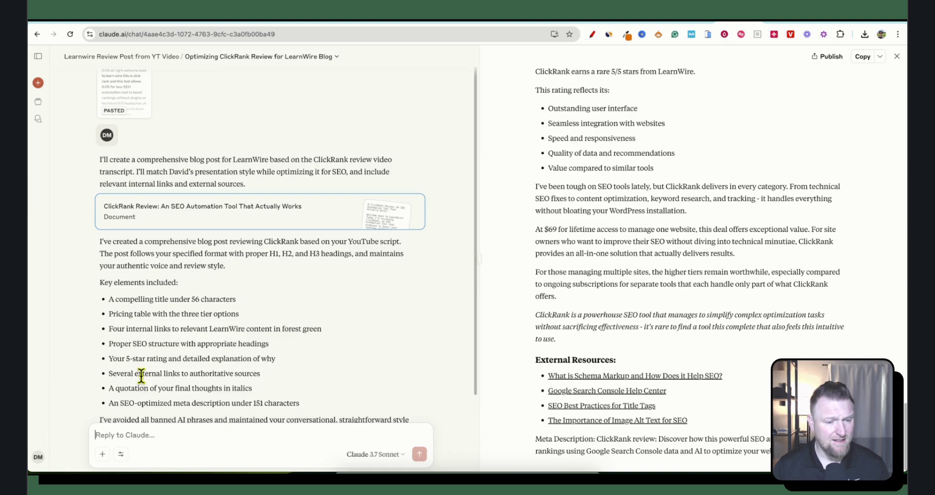
pyautogui.scroll(-1, 188, 401)
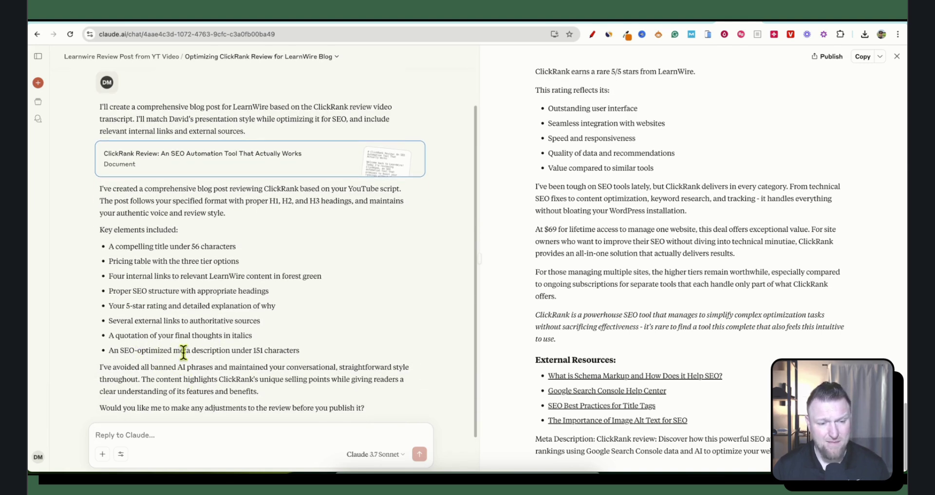
pyautogui.scroll(-1, 181, 372)
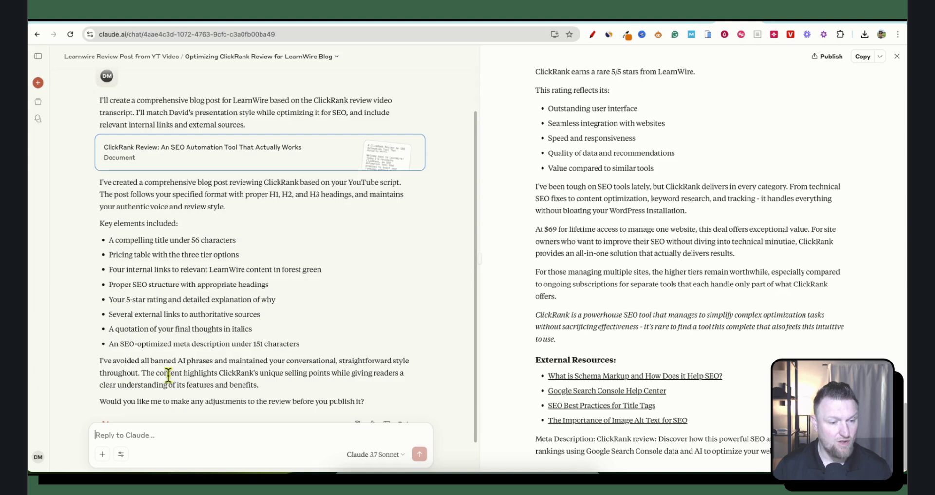
pyautogui.scroll(-1, 184, 377)
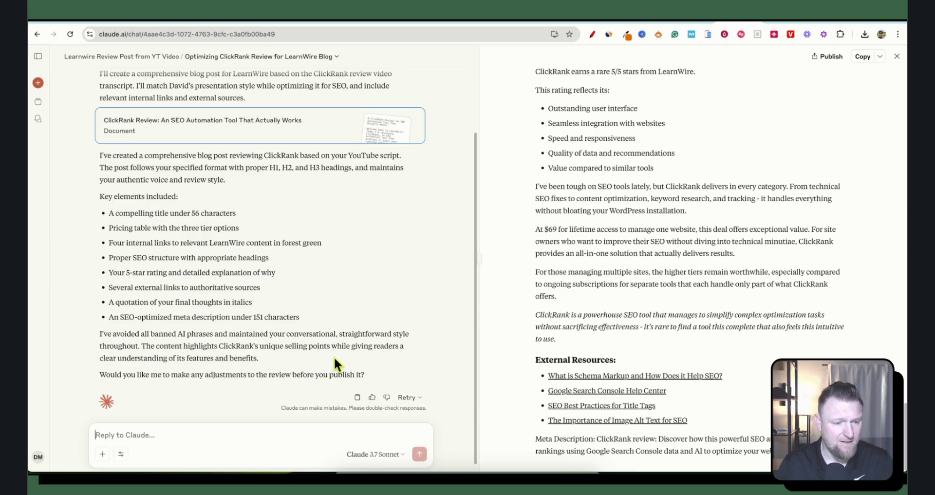
pyautogui.scroll(-1, 316, 370)
pyautogui.scroll(-1, 308, 381)
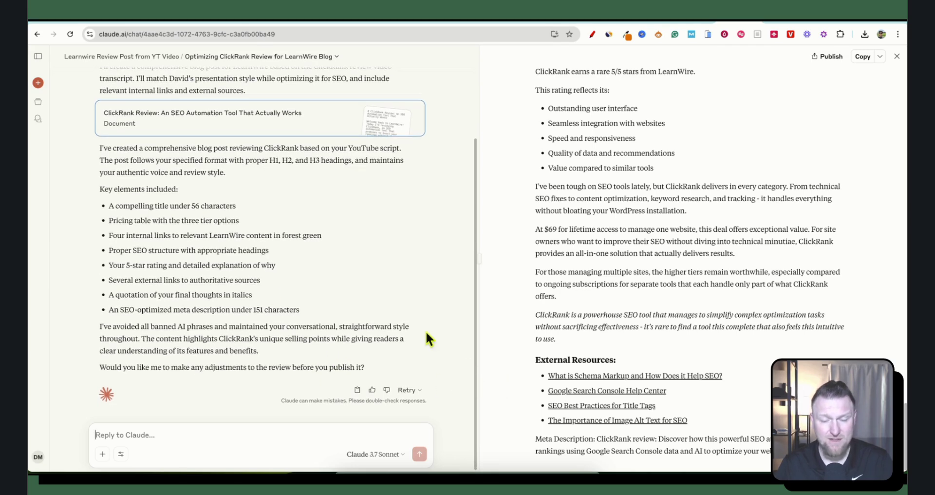
pyautogui.scroll(20, 711, 369)
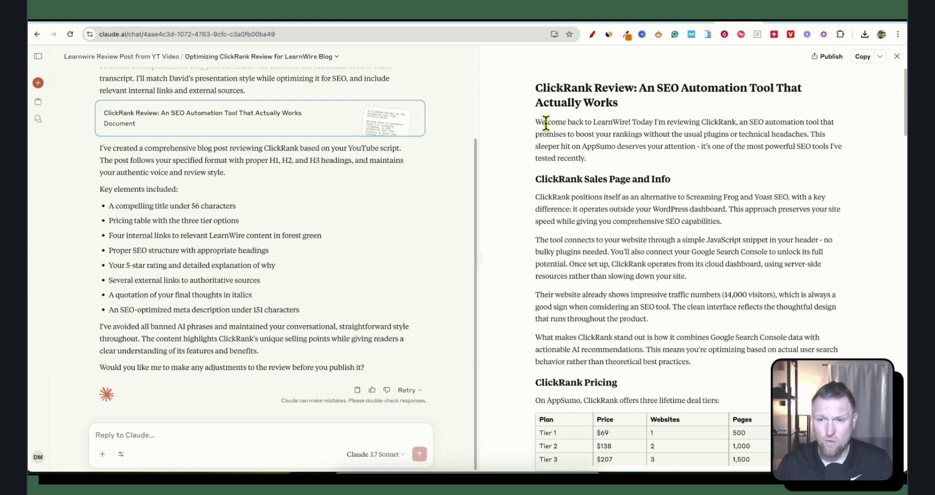
# Step: Highlight 'LearnWire' and then the article's whole opening paragraph to check the intro
pyautogui.moveTo(630, 122); pyautogui.dragTo(593, 123)
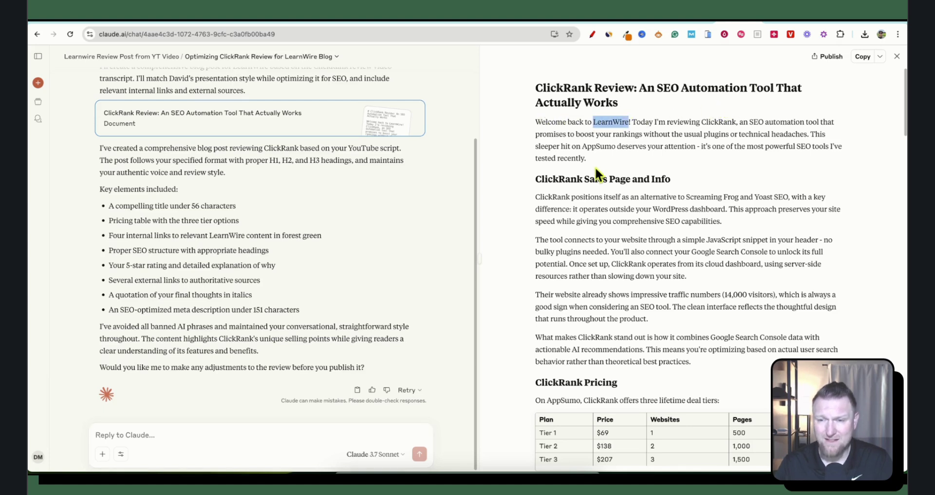
pyautogui.click(648, 159)
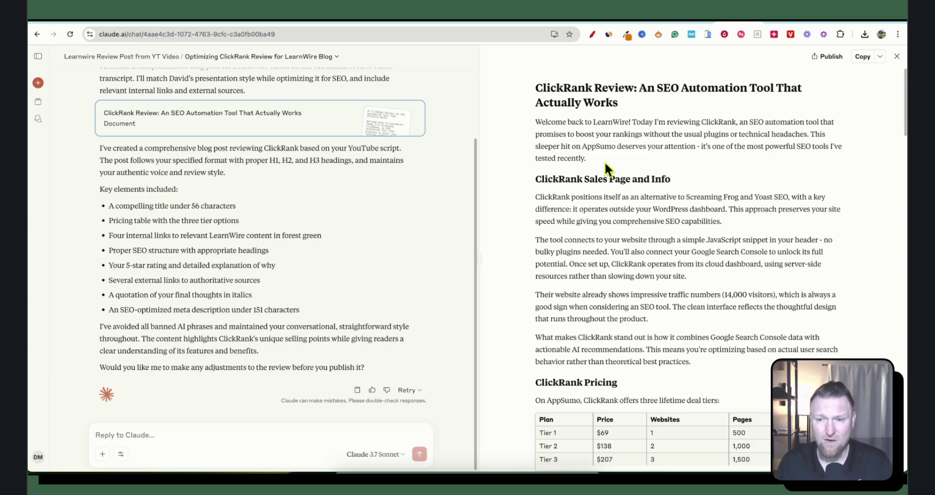
pyautogui.moveTo(601, 159); pyautogui.dragTo(529, 124)
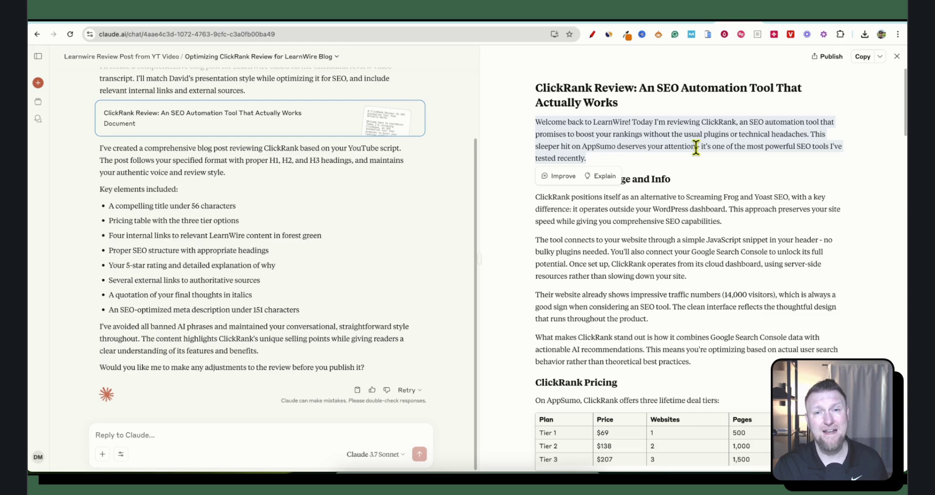
# Step: Glance at the YouTube review video player, then return to the Claude ClickRank blog post
pyautogui.click(686, 24)
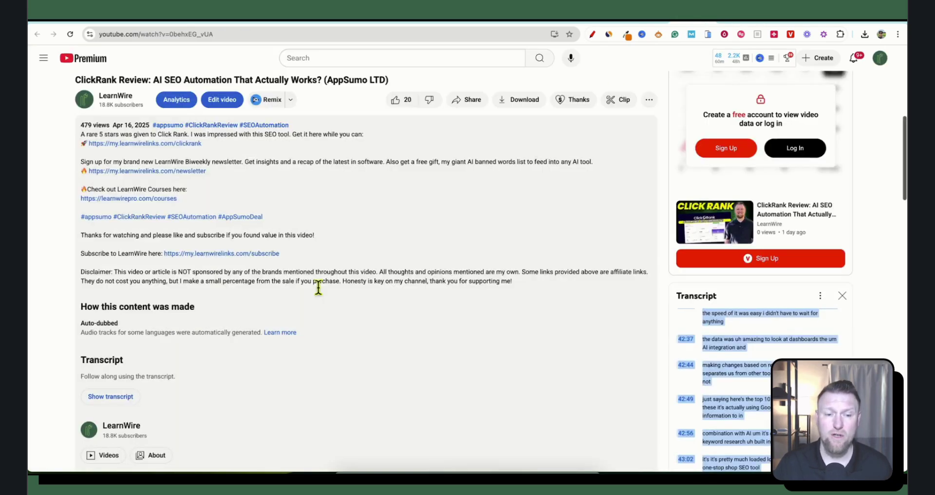
pyautogui.scroll(5, 318, 288)
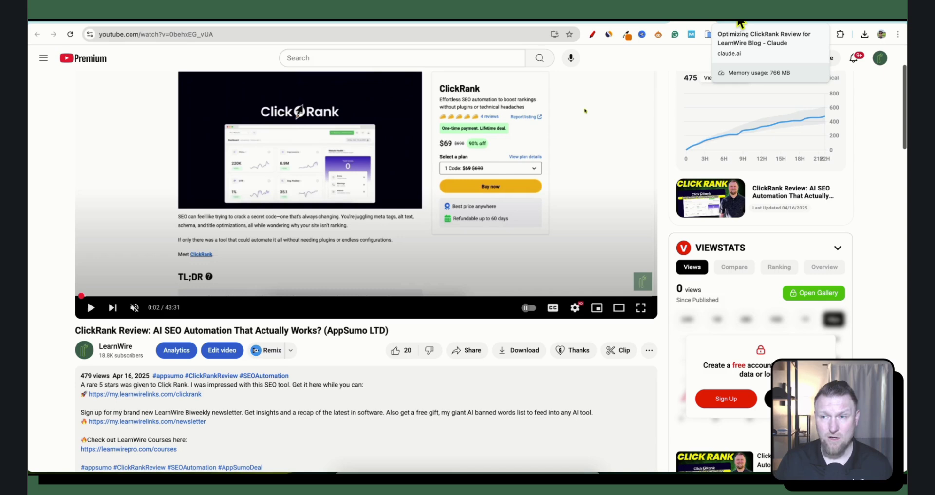
pyautogui.click(740, 23)
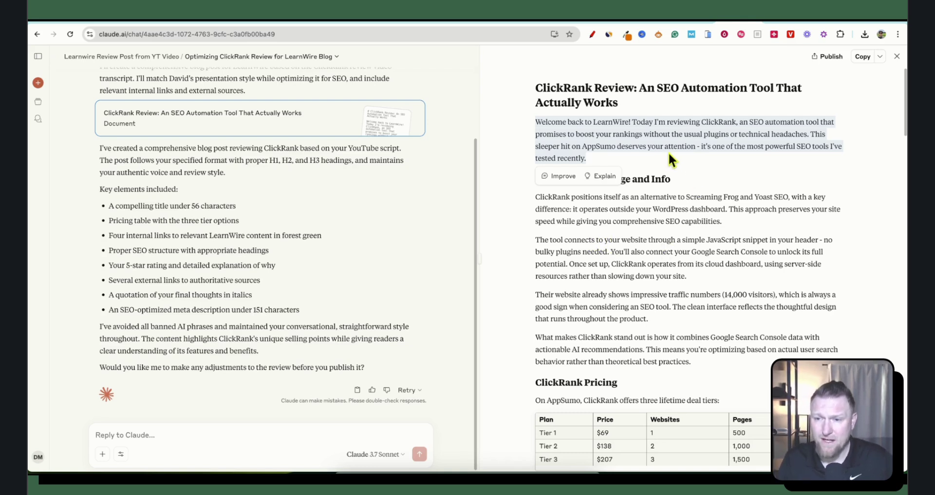
# Step: Highlight the intro phrase calling ClickRank an AppSumo sleeper hit
pyautogui.click(587, 154)
pyautogui.moveTo(539, 146); pyautogui.dragTo(695, 147)
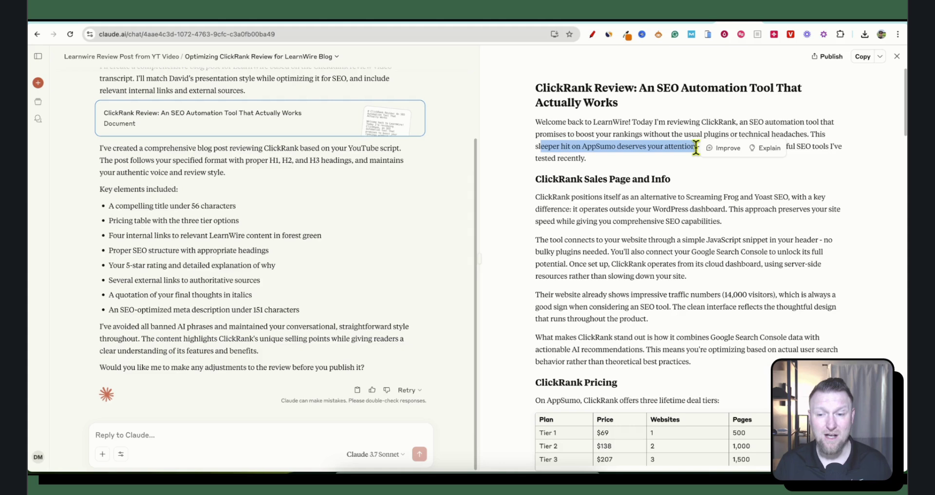
pyautogui.click(604, 178)
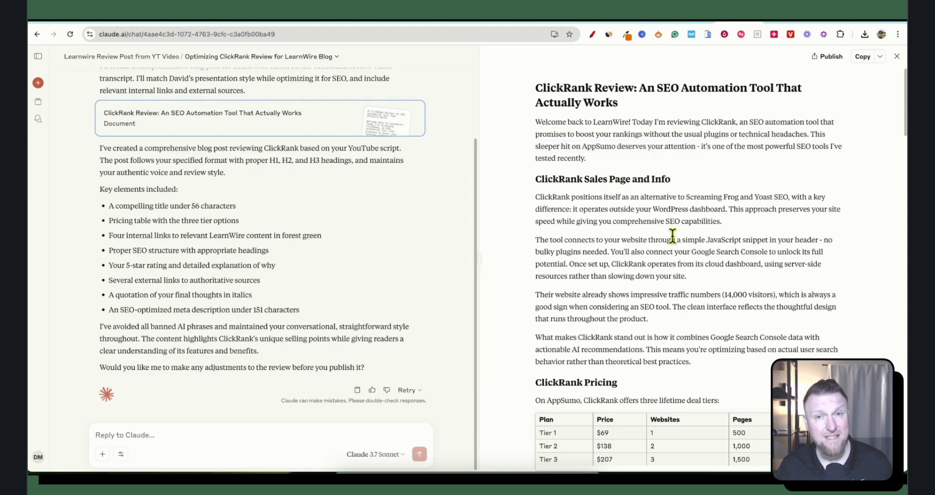
# Step: Check the JavaScript snippet, WordPress dashboard and site-speed passages, then the ClickRank Pricing tier table
pyautogui.scroll(-1, 666, 245)
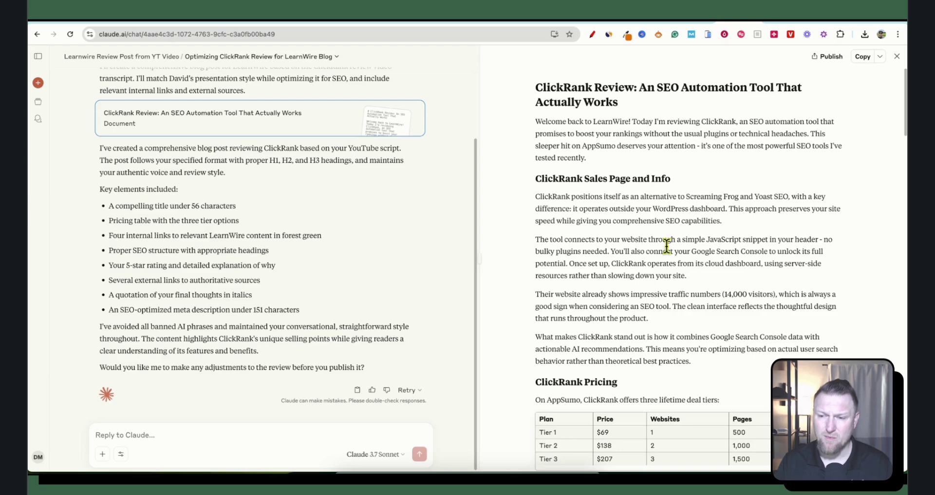
pyautogui.moveTo(617, 234); pyautogui.dragTo(813, 302)
pyautogui.moveTo(617, 289); pyautogui.dragTo(822, 313)
pyautogui.moveTo(604, 234); pyautogui.dragTo(714, 271)
pyautogui.moveTo(629, 199); pyautogui.dragTo(781, 222)
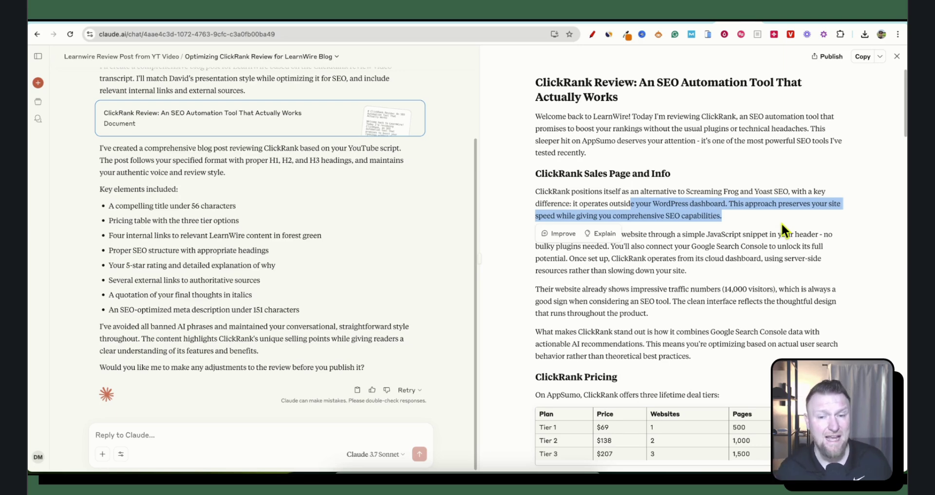
pyautogui.scroll(-3, 691, 277)
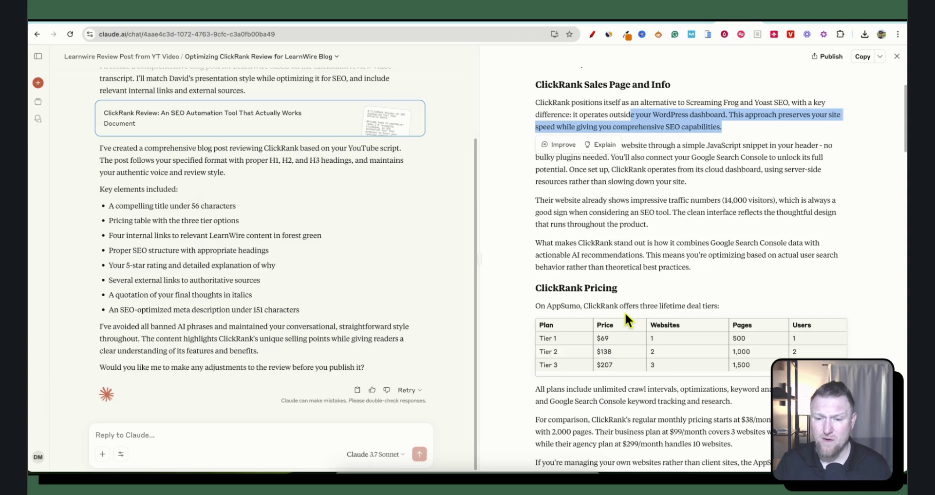
pyautogui.moveTo(540, 271); pyautogui.dragTo(734, 330)
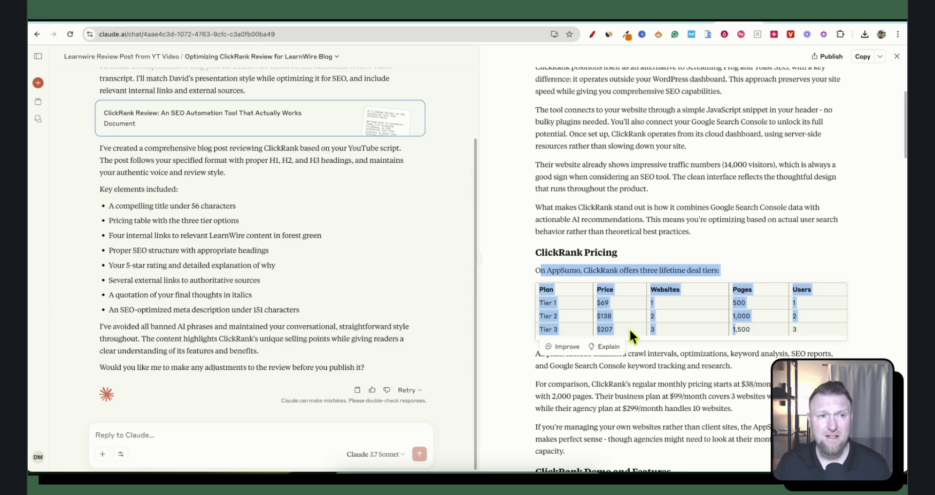
# Step: Confirm AppSumo's $69, $138 and $207 ClickRank plans match the post, then return to Claude
pyautogui.click(92, 24)
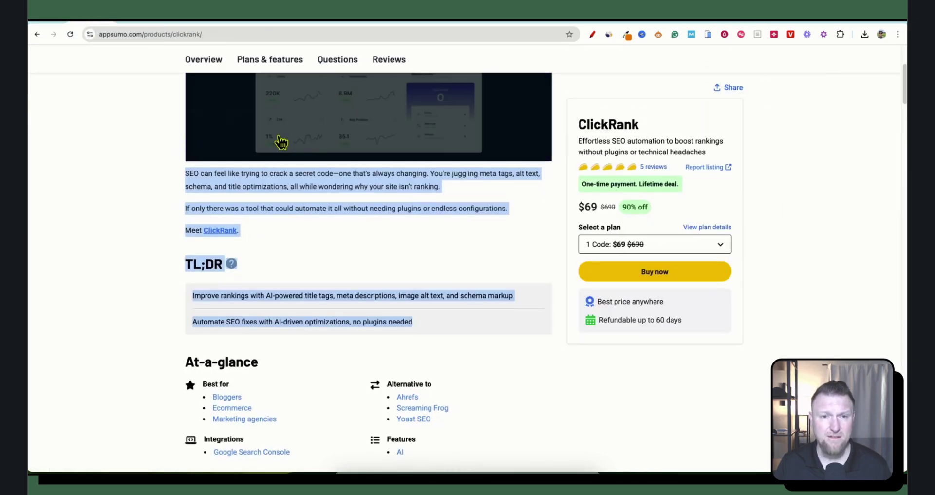
pyautogui.scroll(-10, 281, 142)
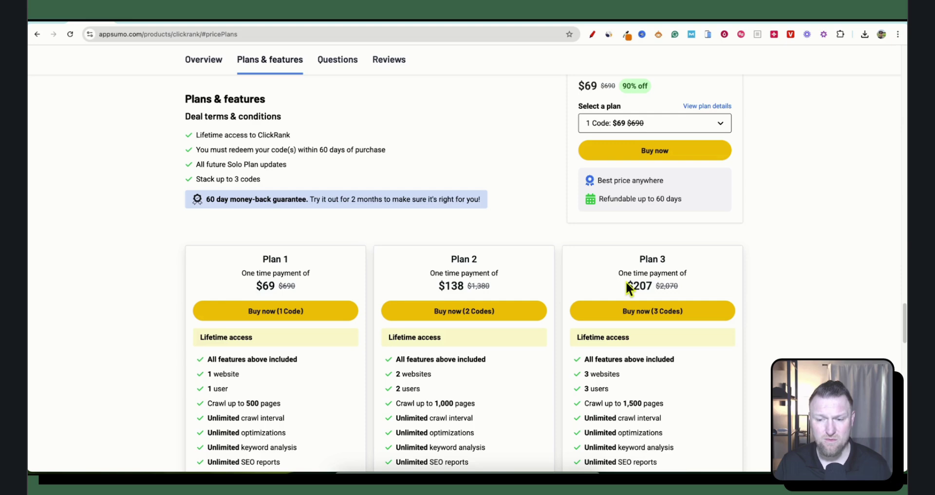
pyautogui.hotkey('ctrl', 'Tab')
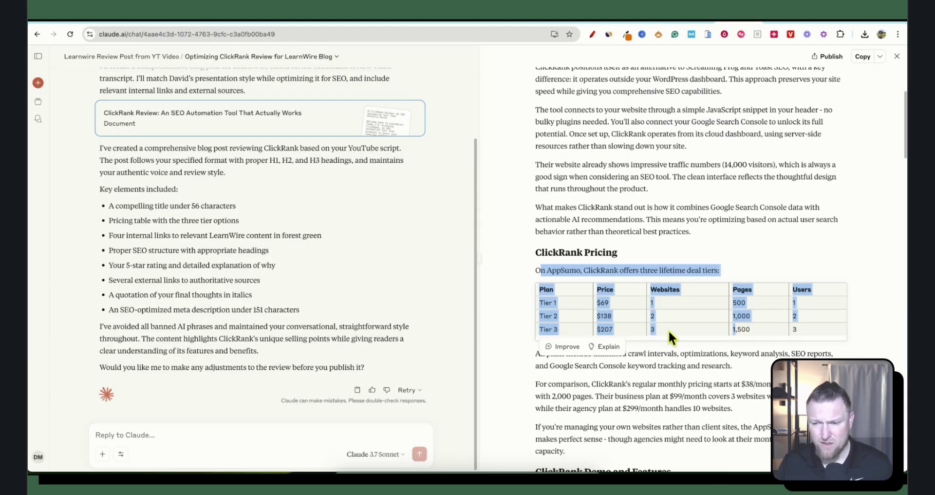
pyautogui.click(761, 253)
pyautogui.scroll(-1, 691, 319)
pyautogui.scroll(-3, 690, 313)
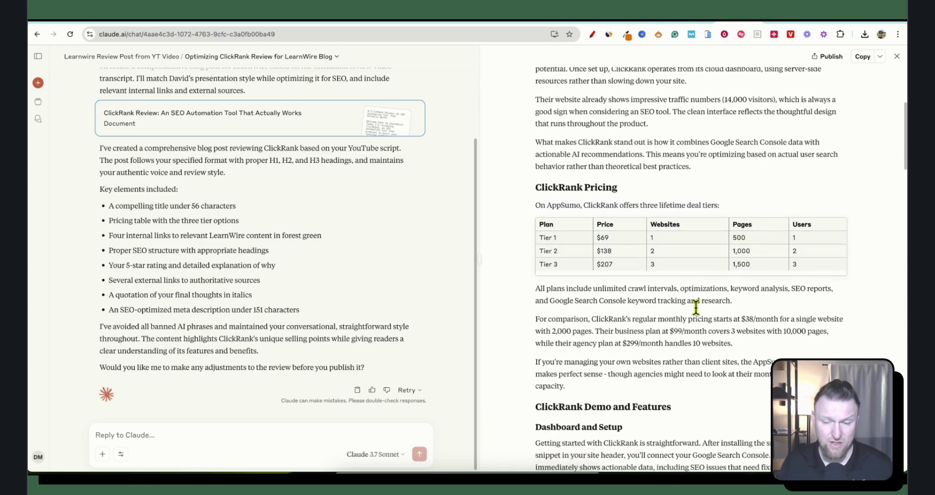
pyautogui.scroll(-2, 693, 317)
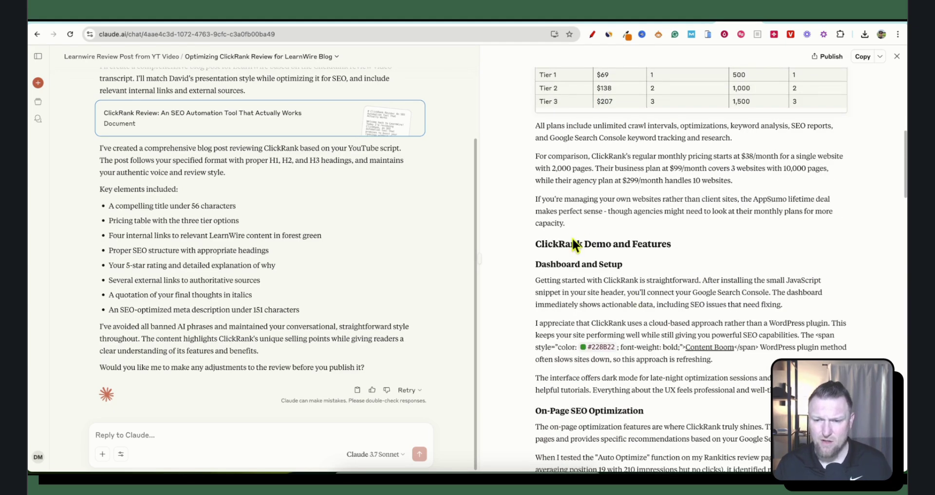
pyautogui.scroll(-1, 604, 280)
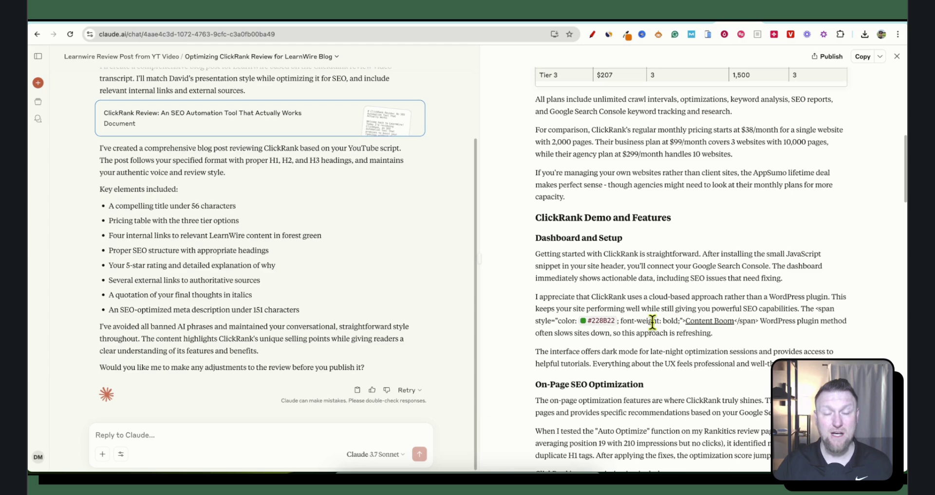
pyautogui.scroll(-1, 682, 302)
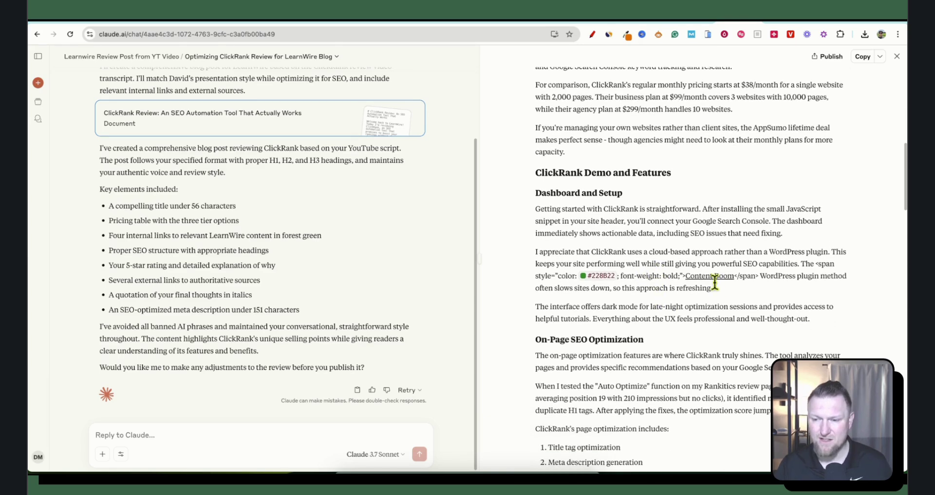
pyautogui.moveTo(716, 288); pyautogui.dragTo(535, 265)
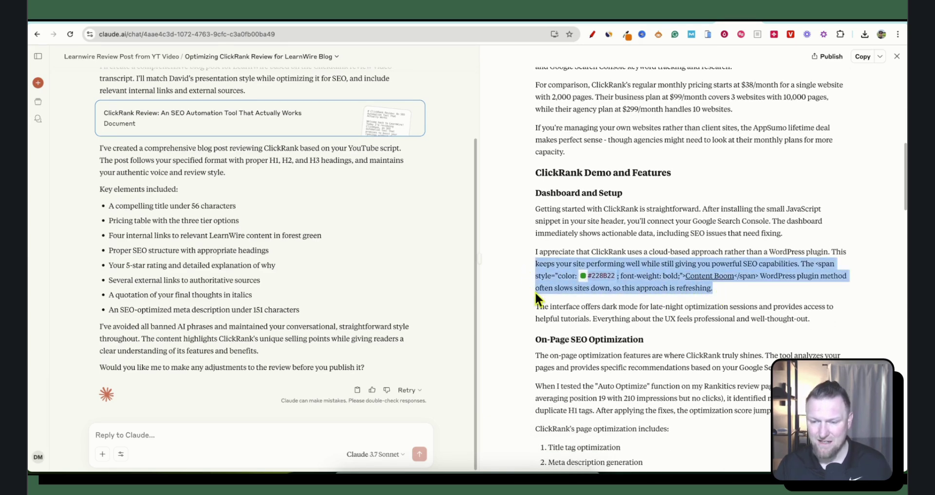
pyautogui.scroll(-1, 735, 323)
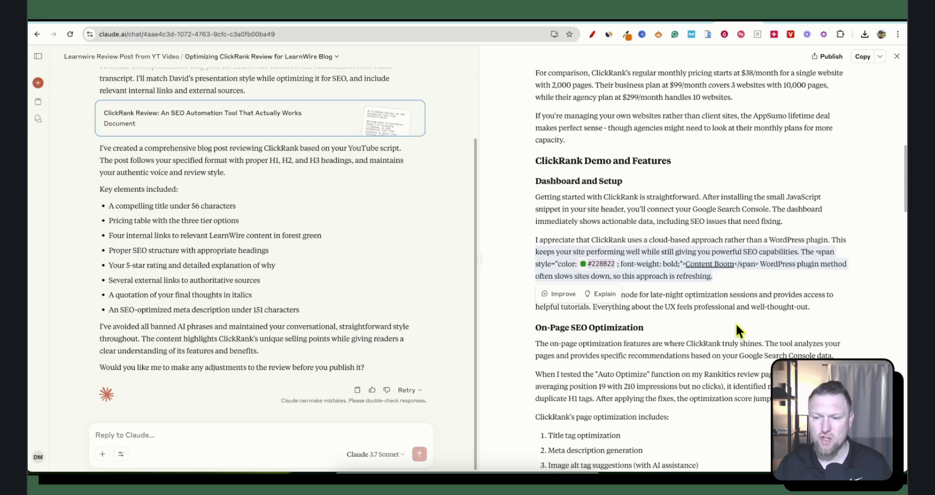
pyautogui.scroll(-1, 731, 319)
pyautogui.click(708, 285)
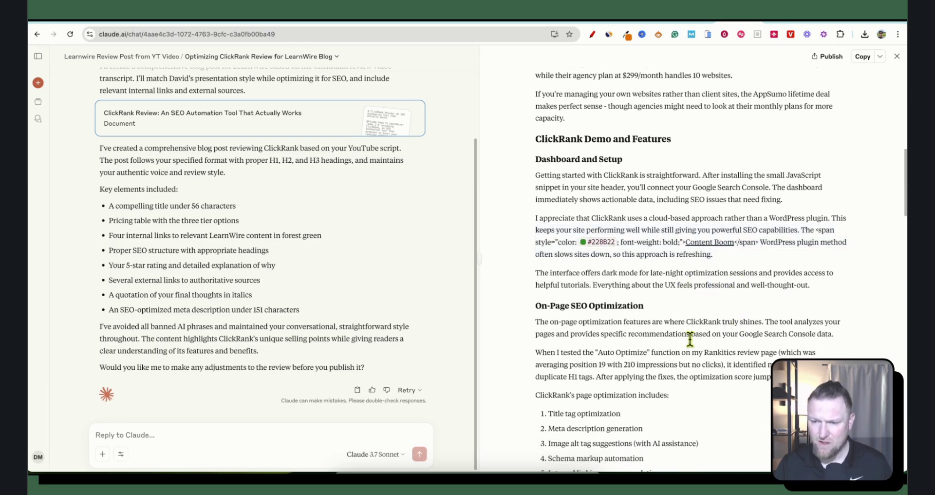
pyautogui.scroll(-1, 688, 341)
pyautogui.scroll(-3, 572, 290)
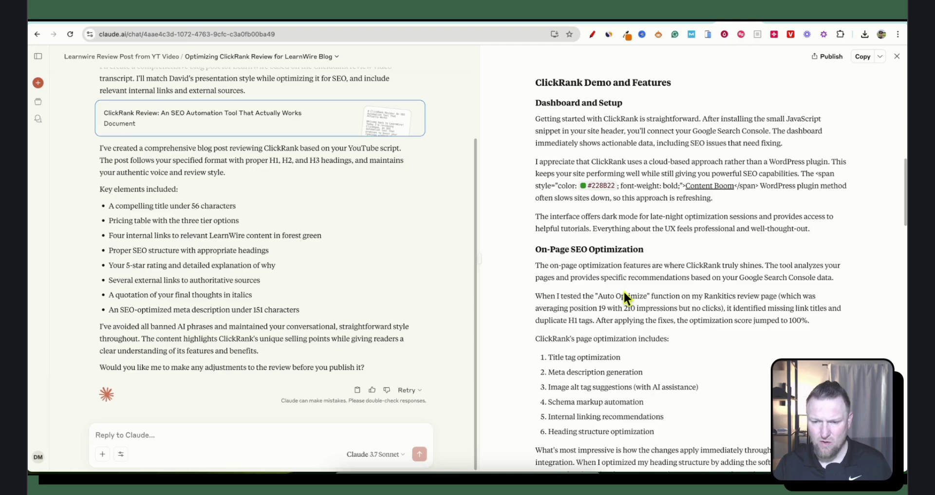
pyautogui.scroll(-2, 650, 329)
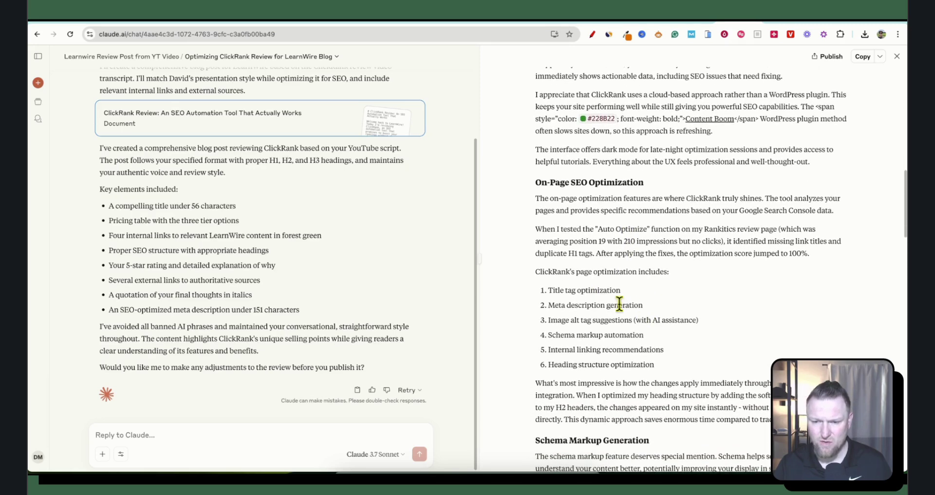
pyautogui.scroll(-1, 701, 317)
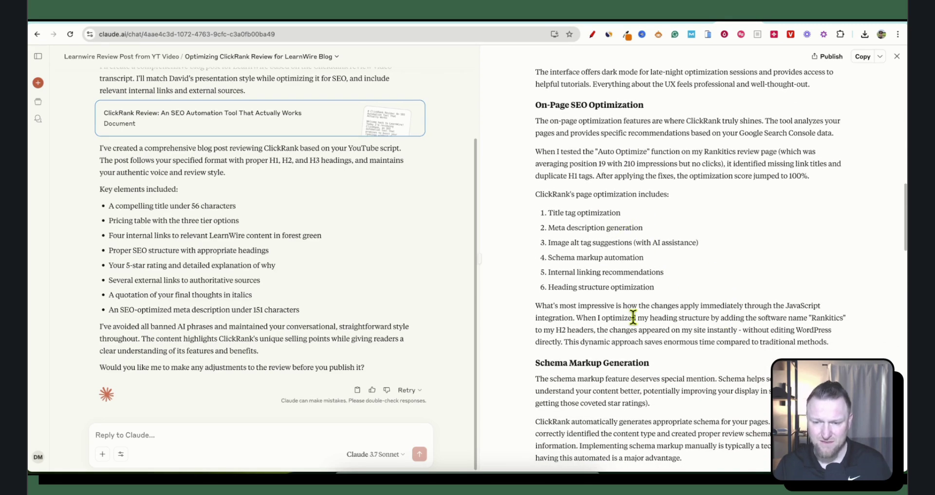
pyautogui.scroll(4, 633, 314)
pyautogui.scroll(-5, 633, 272)
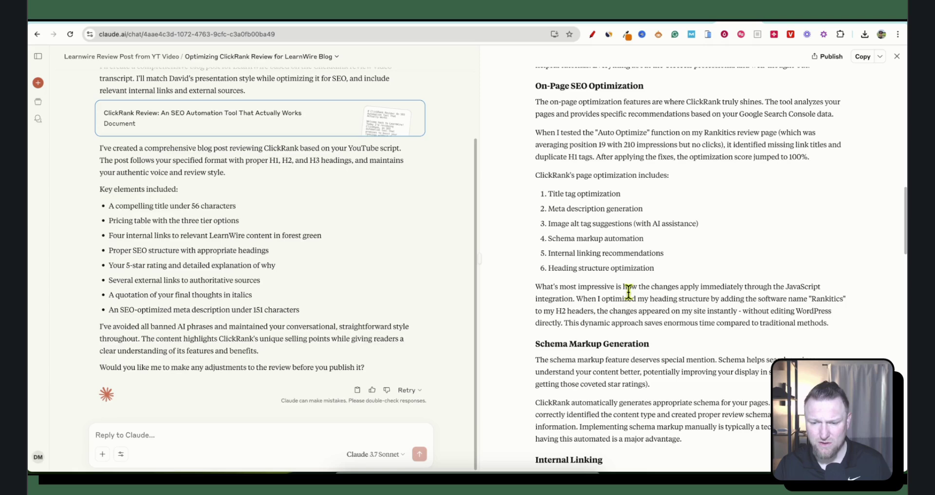
pyautogui.scroll(-5, 674, 323)
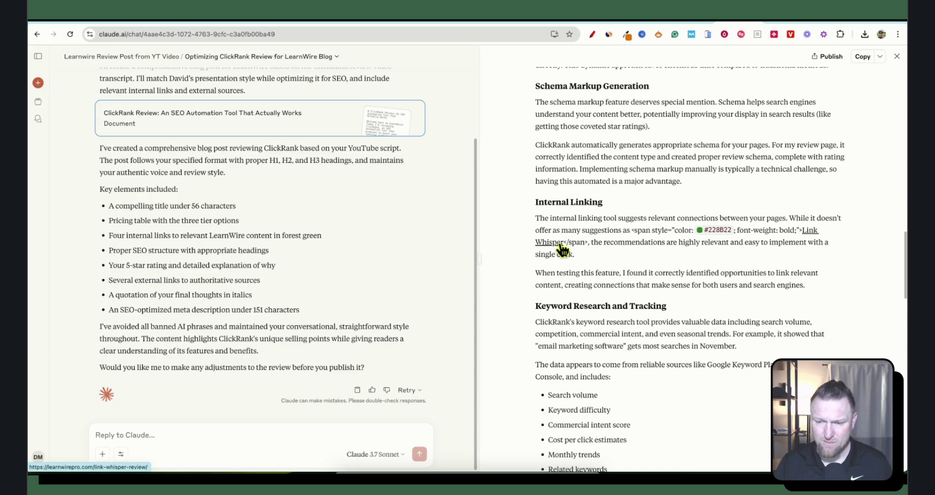
pyautogui.scroll(-1, 603, 290)
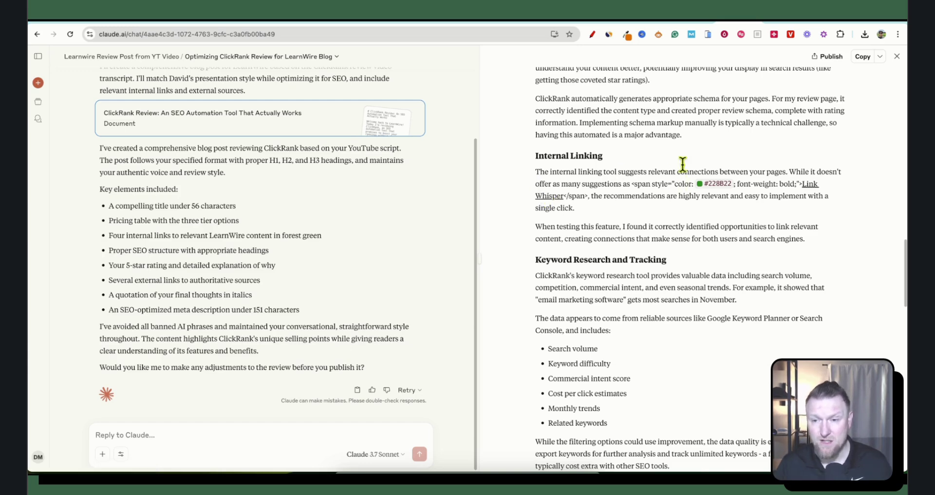
pyautogui.scroll(-2, 658, 271)
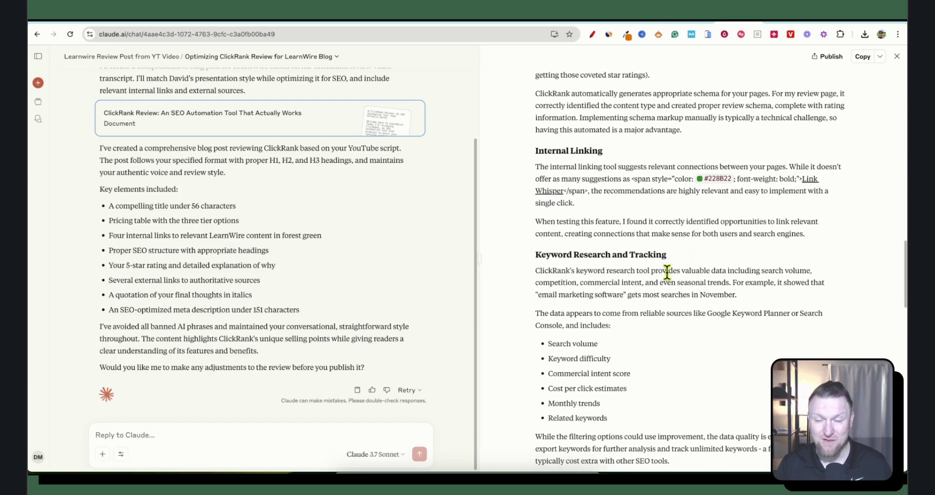
pyautogui.scroll(-5, 664, 273)
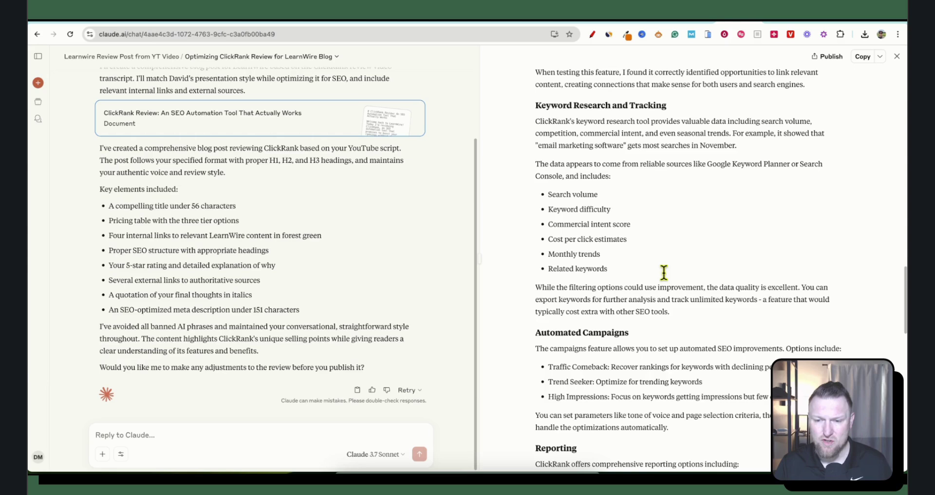
pyautogui.scroll(-5, 664, 272)
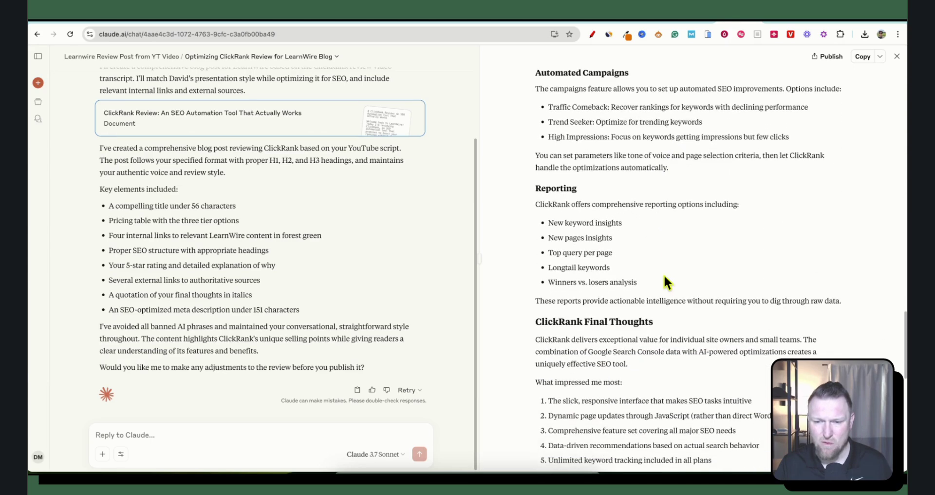
pyautogui.scroll(-1, 666, 281)
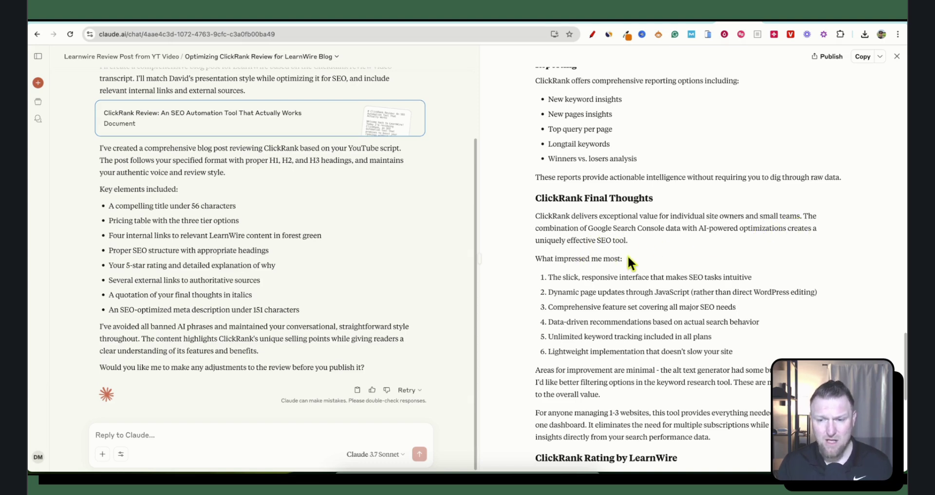
pyautogui.scroll(-3, 628, 258)
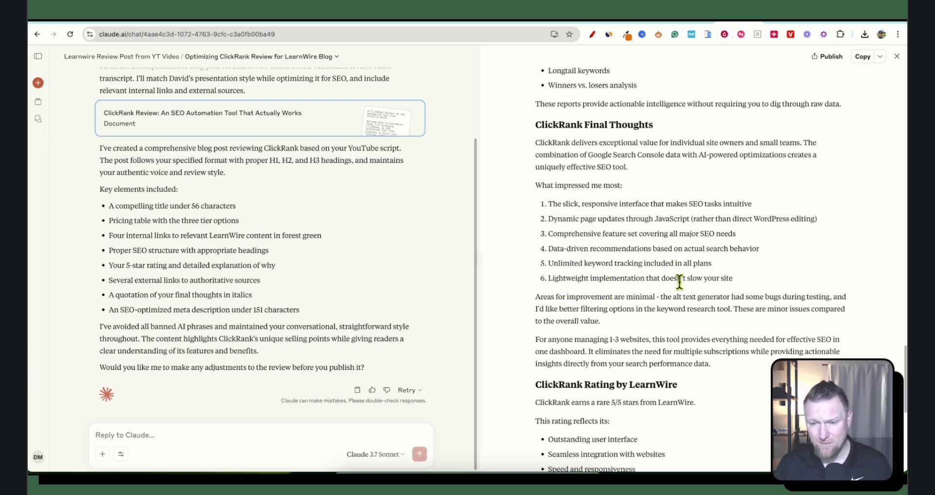
pyautogui.scroll(-3, 676, 288)
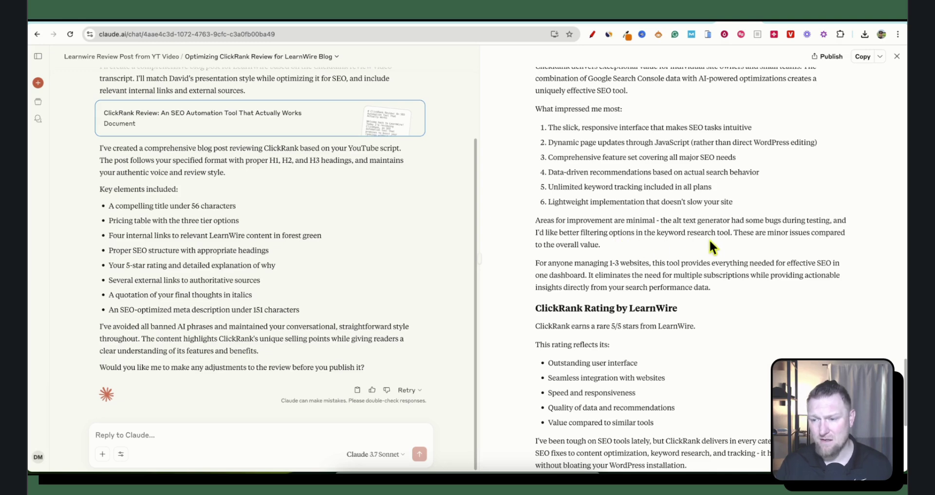
pyautogui.scroll(-1, 560, 341)
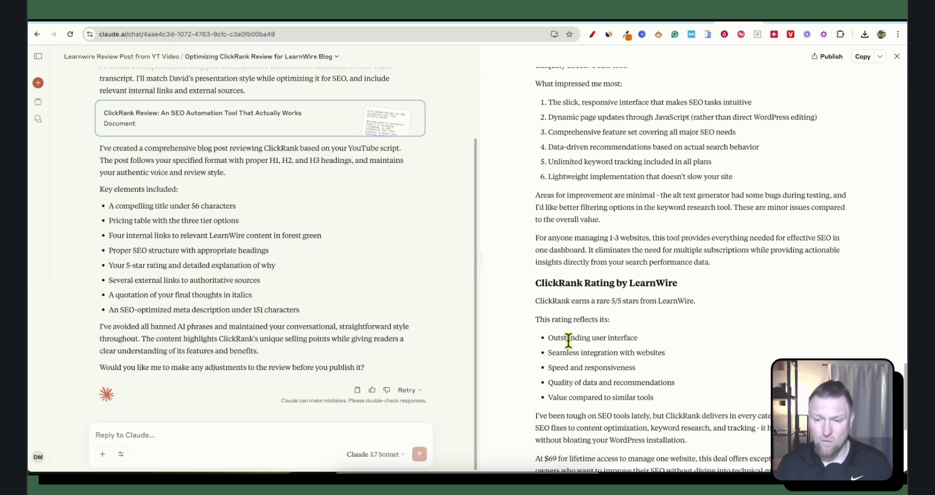
pyautogui.scroll(-1, 577, 343)
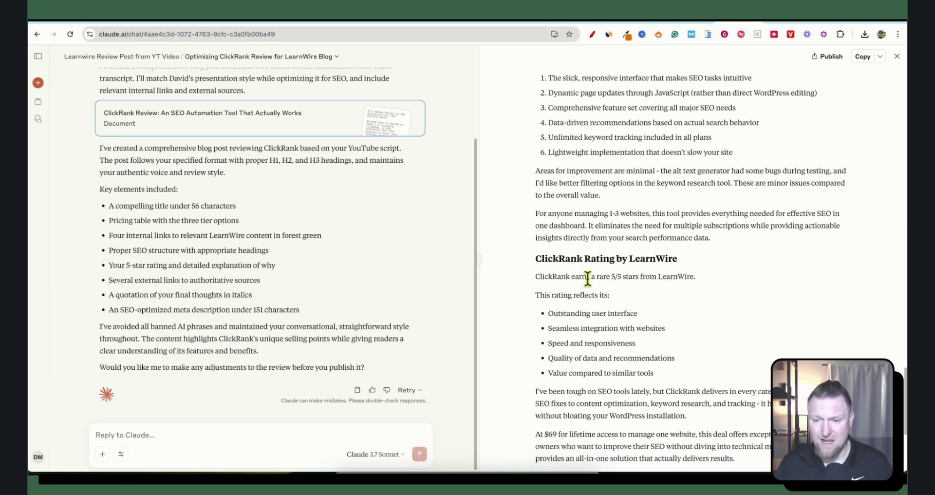
pyautogui.moveTo(588, 279); pyautogui.dragTo(761, 284)
pyautogui.scroll(-1, 682, 332)
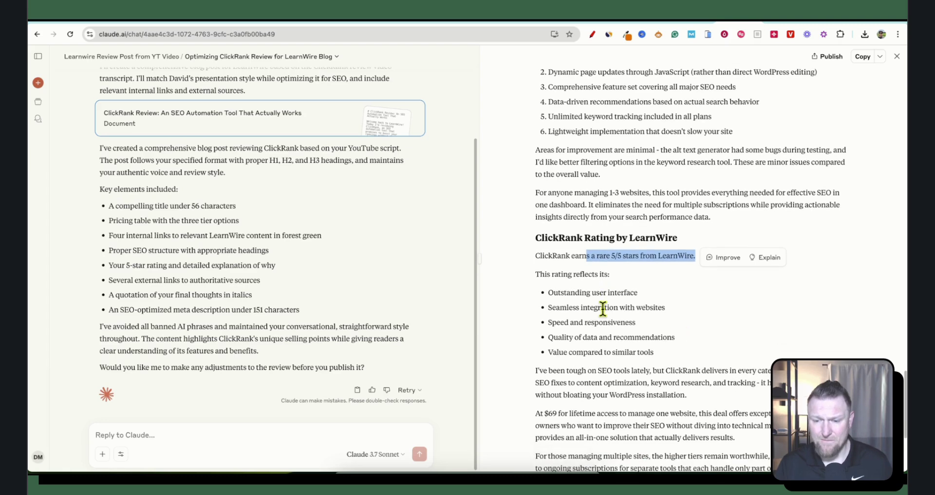
pyautogui.scroll(-3, 602, 312)
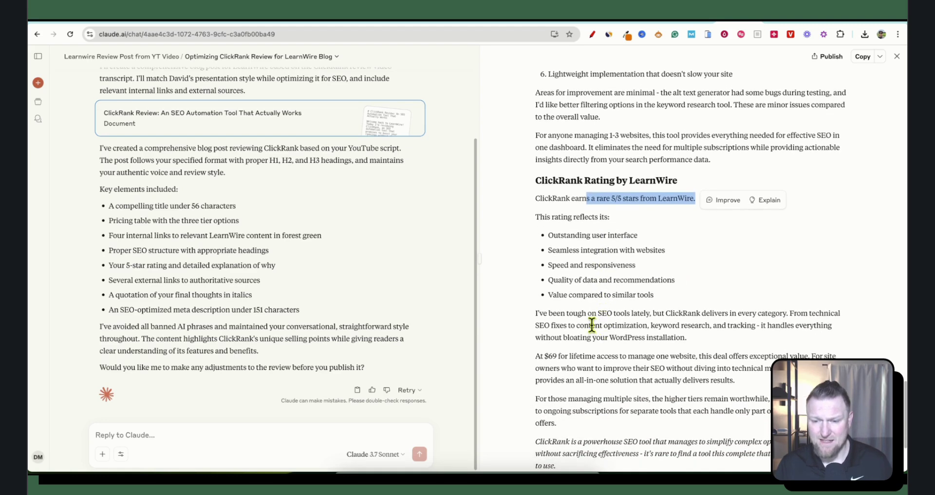
pyautogui.scroll(-2, 586, 324)
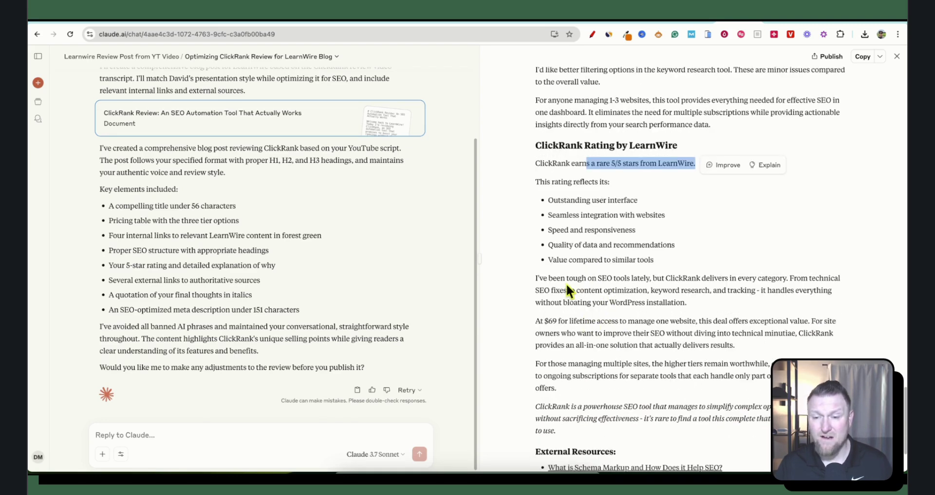
pyautogui.moveTo(556, 278); pyautogui.dragTo(826, 316)
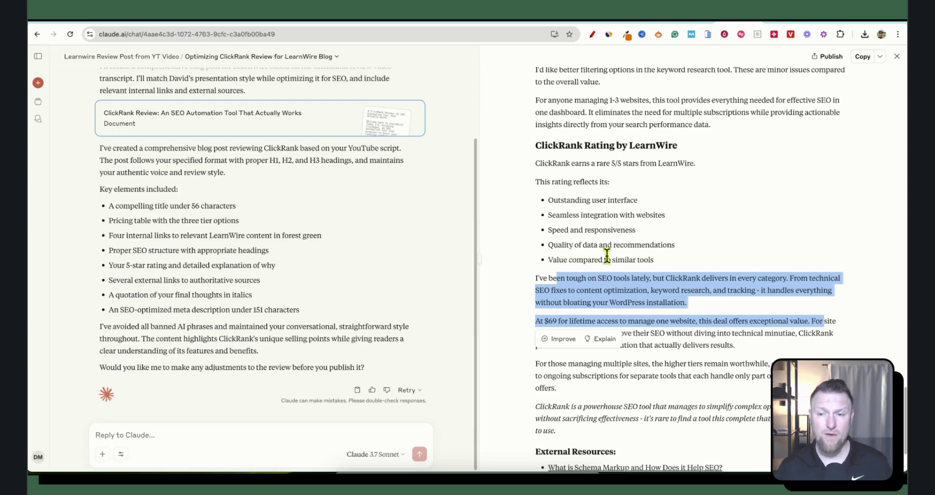
pyautogui.click(573, 279)
pyautogui.moveTo(535, 279); pyautogui.dragTo(726, 297)
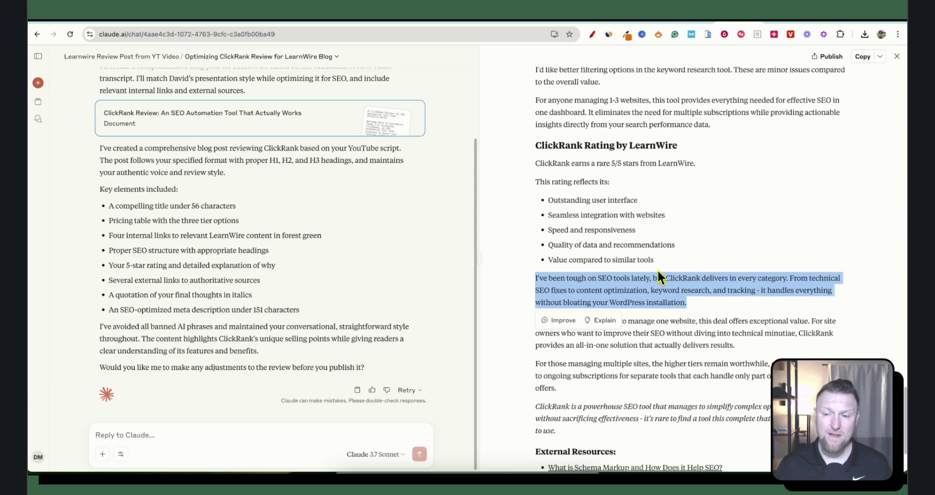
pyautogui.click(663, 333)
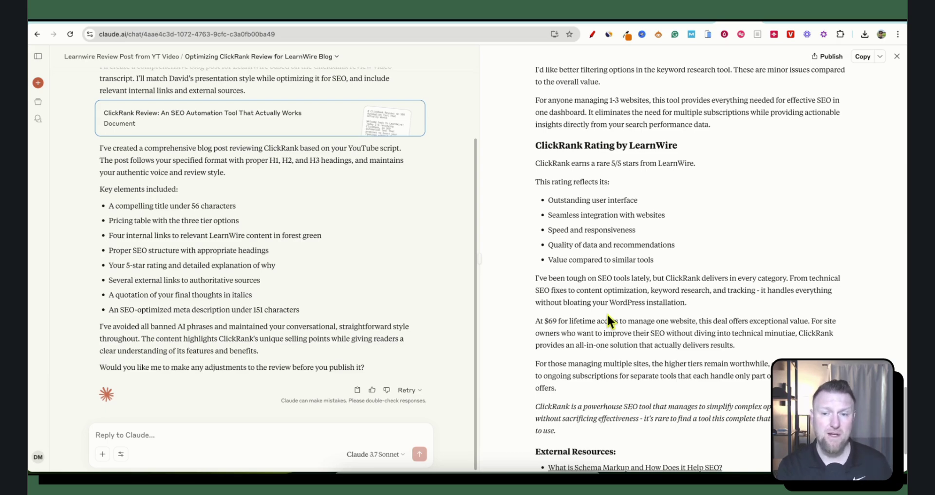
pyautogui.scroll(-1, 669, 319)
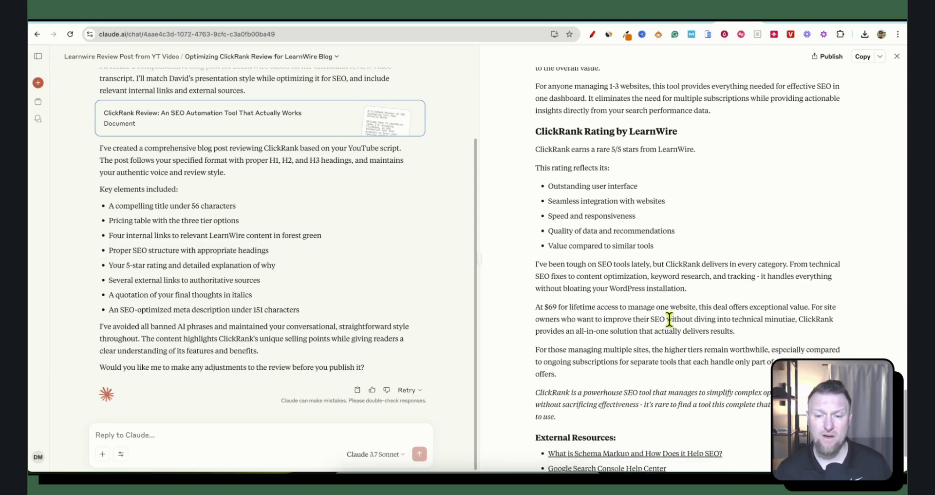
pyautogui.scroll(-2, 669, 319)
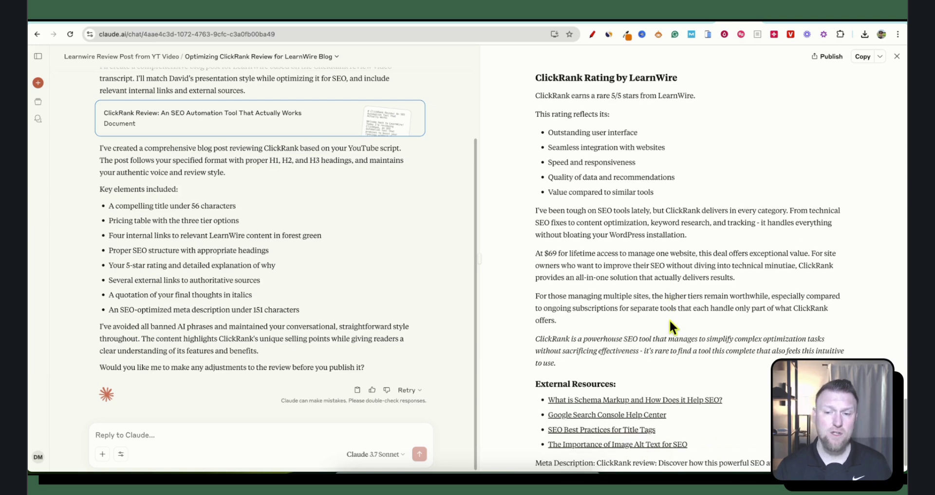
pyautogui.scroll(-1, 678, 286)
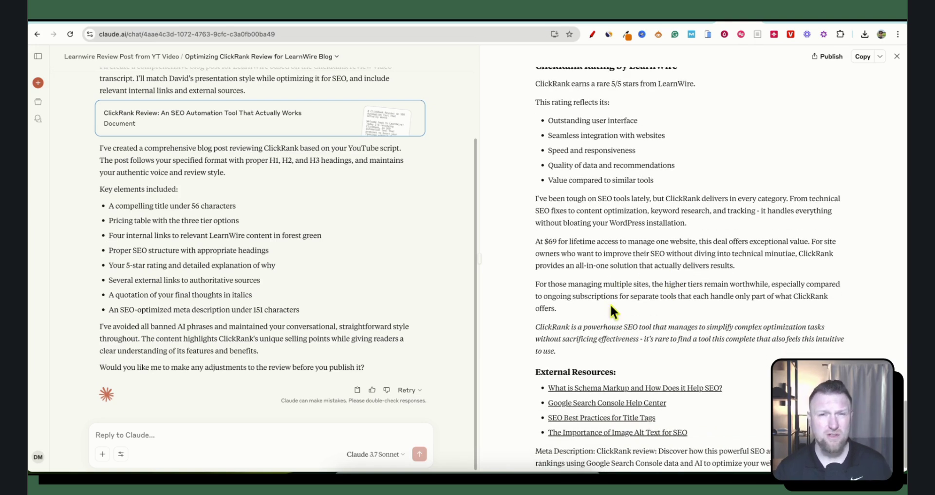
pyautogui.scroll(-1, 615, 306)
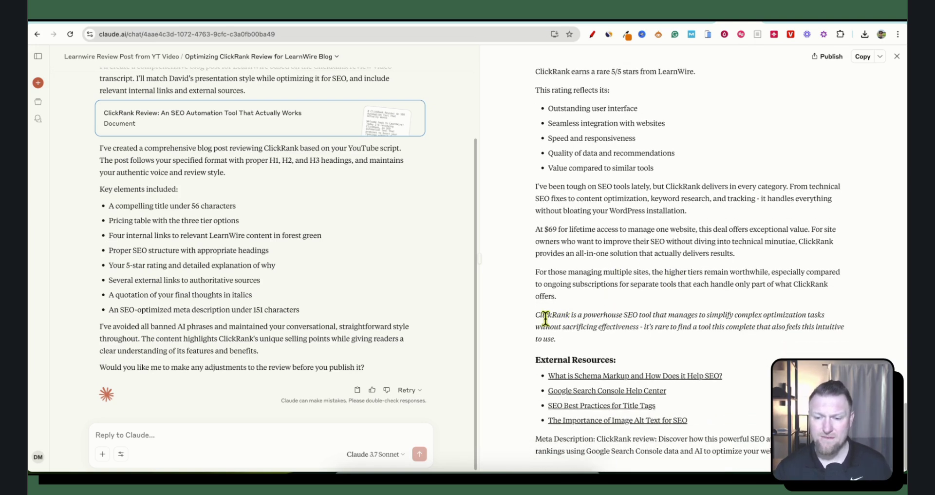
# Step: Select the full ClickRank review text, from 'Welcome' down through the meta description
pyautogui.moveTo(533, 317); pyautogui.dragTo(621, 333)
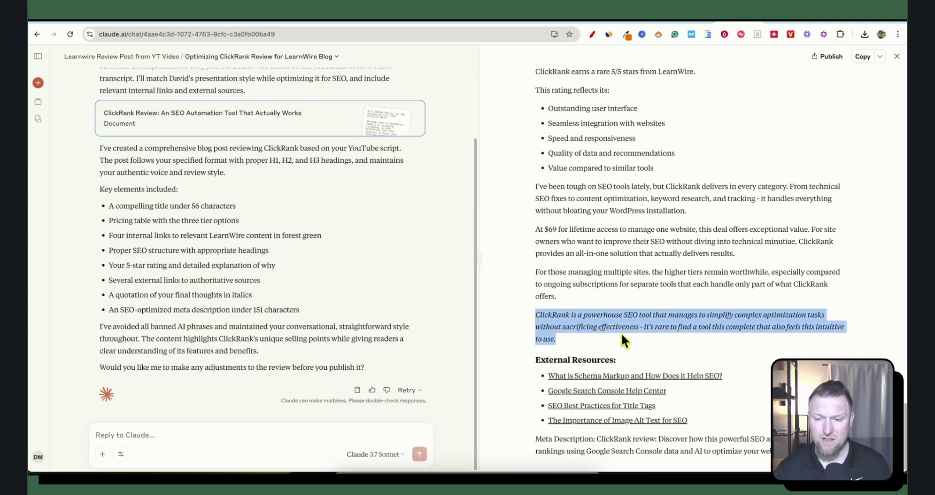
pyautogui.click(653, 287)
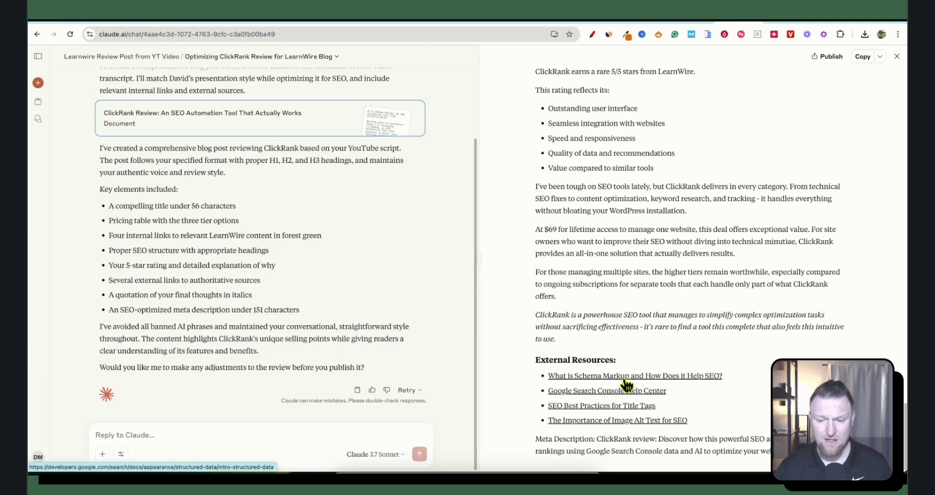
pyautogui.moveTo(597, 438); pyautogui.dragTo(769, 450)
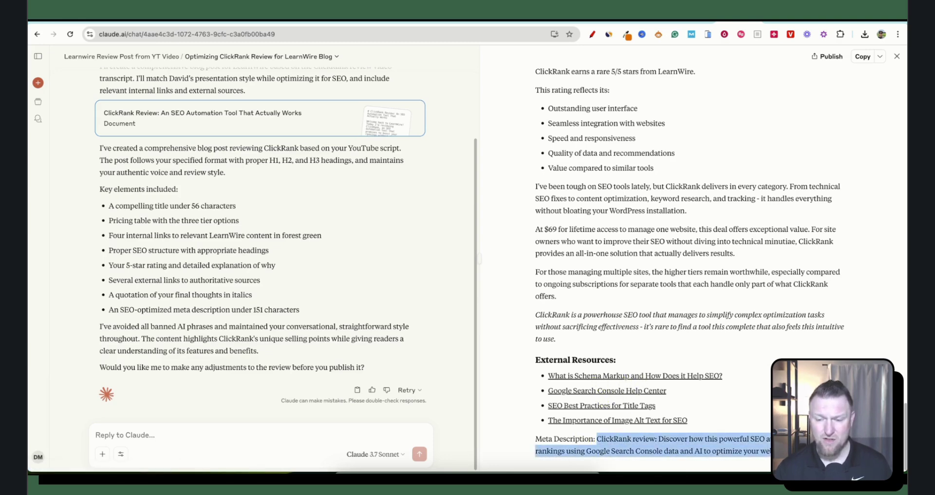
pyautogui.scroll(20, 620, 292)
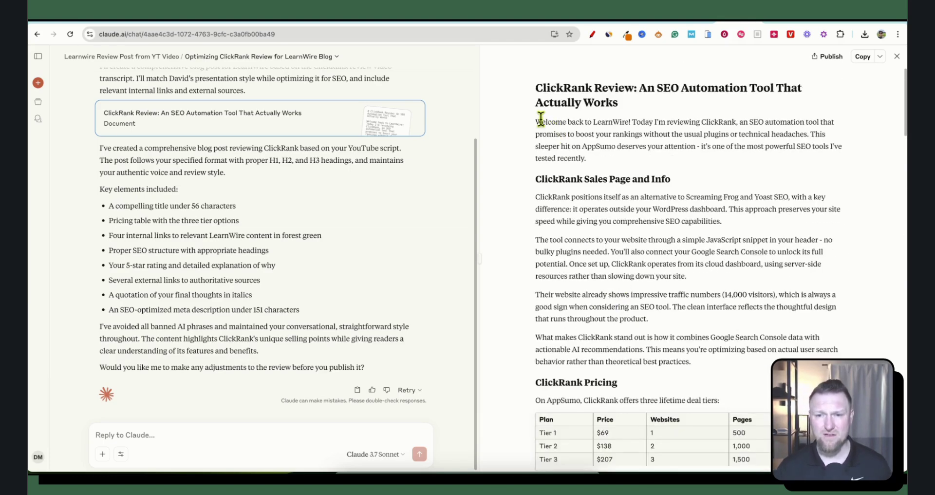
pyautogui.moveTo(540, 119); pyautogui.dragTo(725, 419)
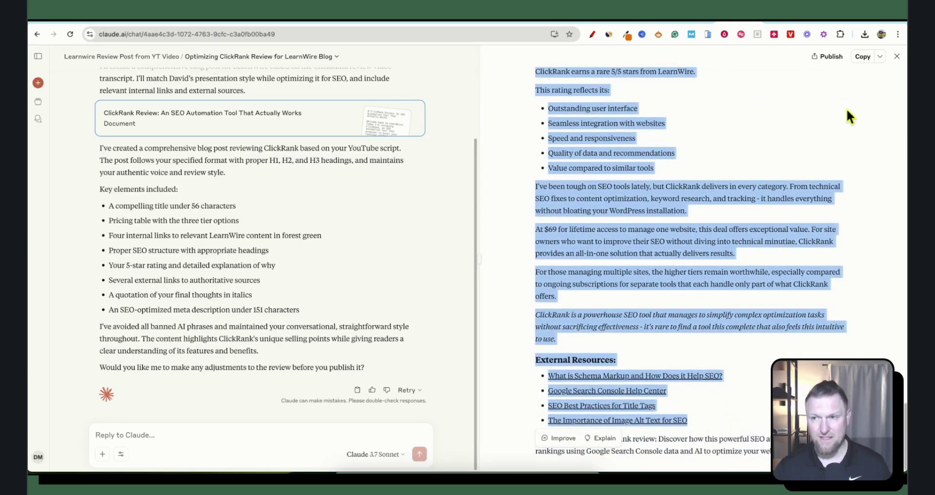
# Step: Paste the review into wordcounter.net and highlight its 1,234-word, 8,543-character total
pyautogui.hotkey('ctrl', 't')
pyautogui.write('wordcounter.net')
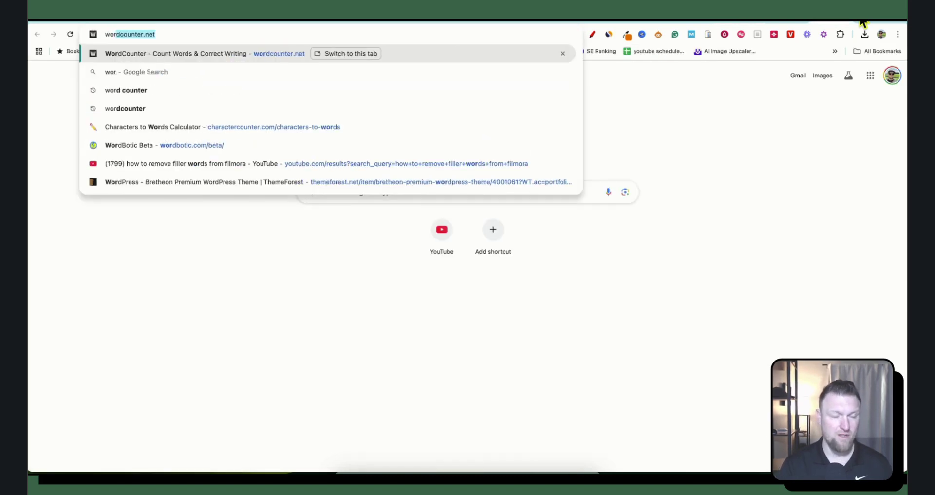
pyautogui.press('Return')
pyautogui.hotkey('ctrl', 'v')
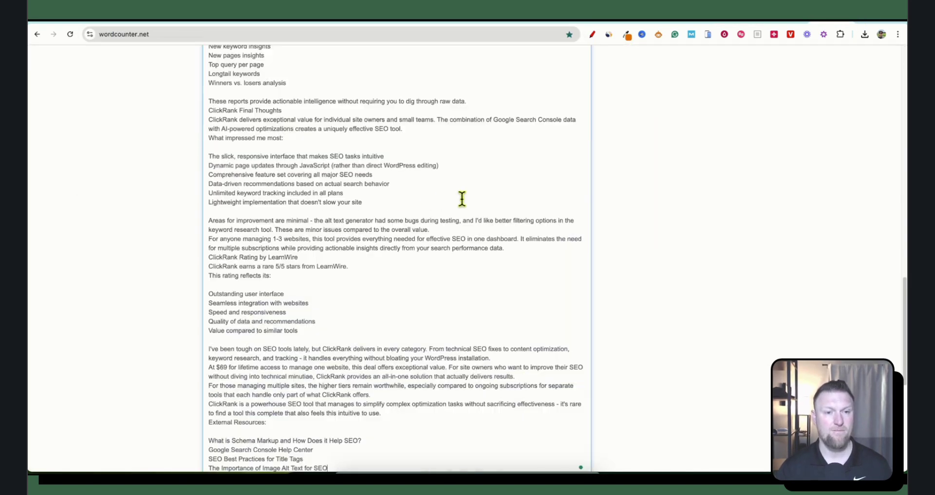
pyautogui.scroll(15, 358, 198)
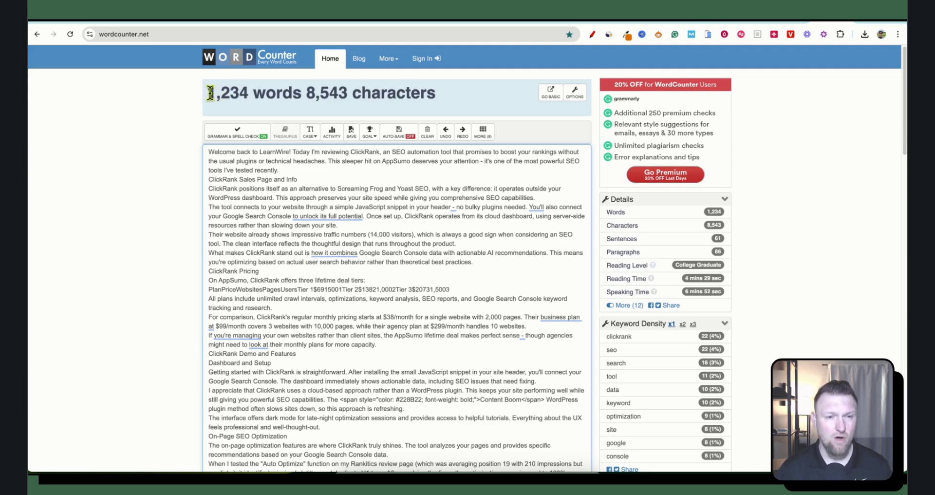
pyautogui.moveTo(209, 93); pyautogui.dragTo(481, 100)
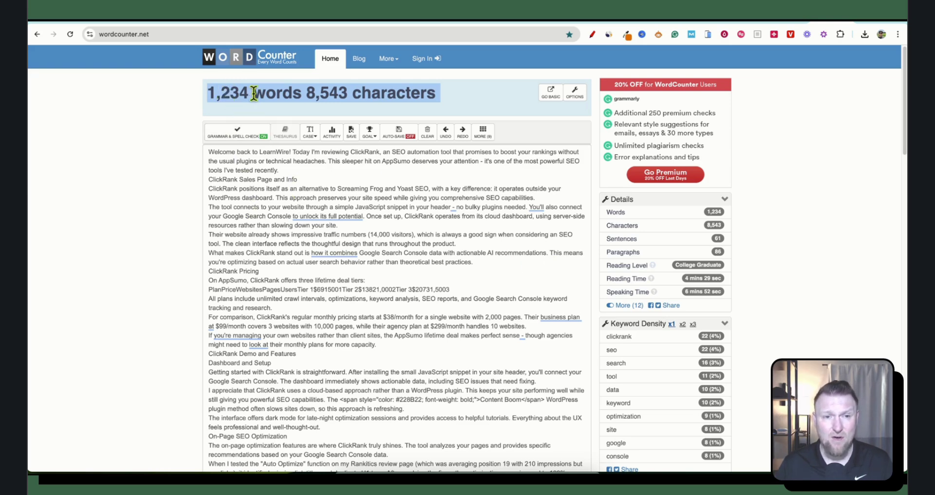
# Step: Confirm the 1,234-word total in WordCounter, then go back to the Claude blog-post tab
pyautogui.moveTo(210, 93); pyautogui.dragTo(428, 98)
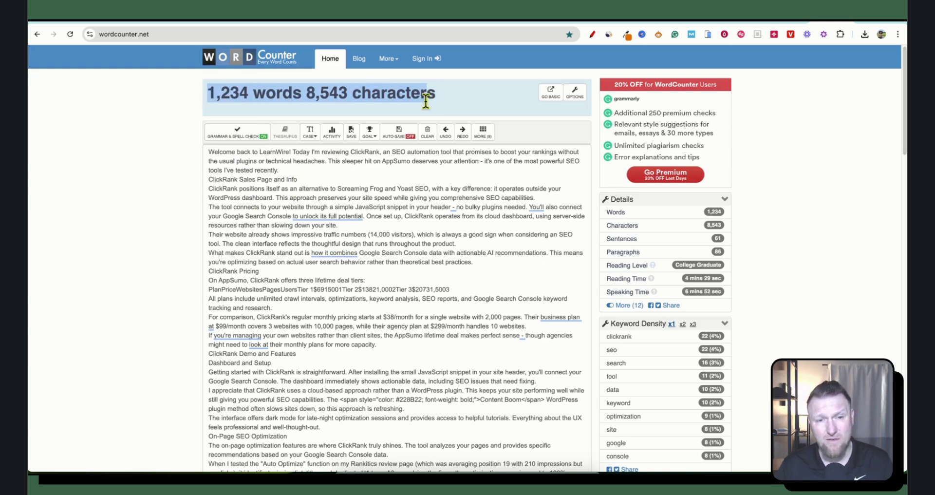
pyautogui.click(401, 316)
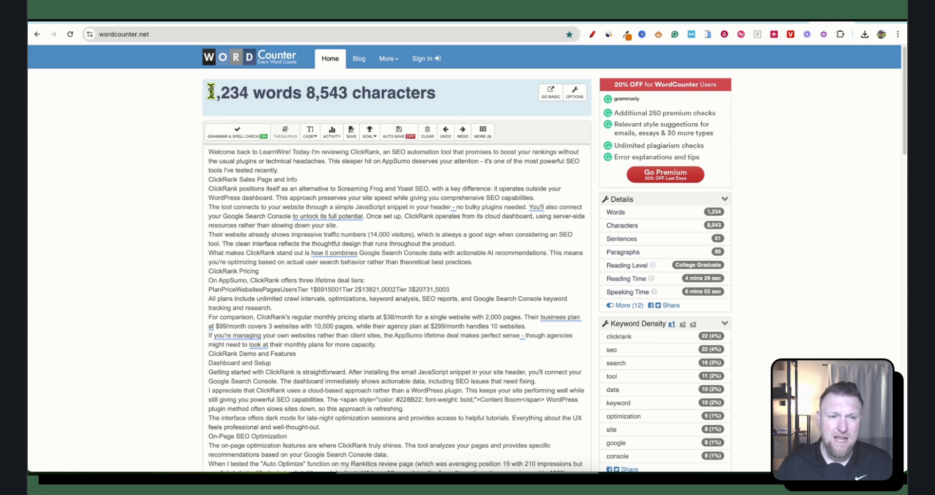
pyautogui.moveTo(208, 92); pyautogui.dragTo(460, 97)
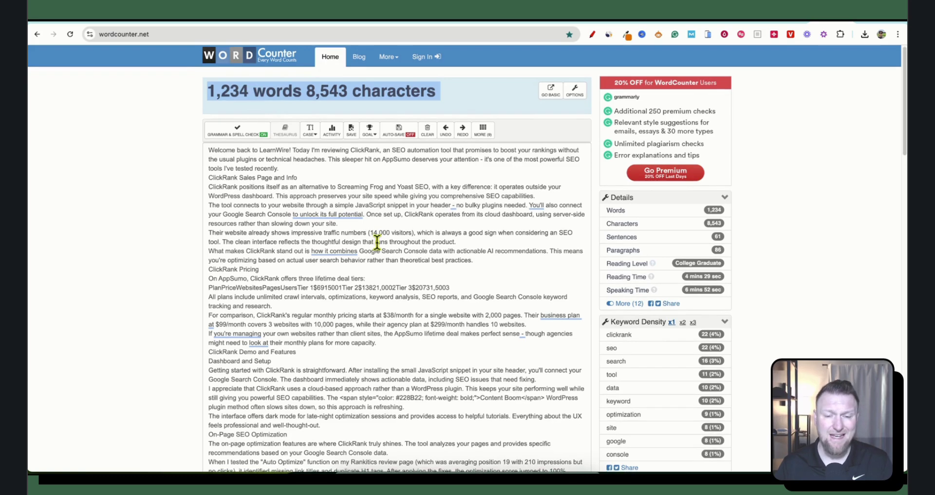
pyautogui.scroll(-5, 377, 242)
pyautogui.scroll(-15, 381, 245)
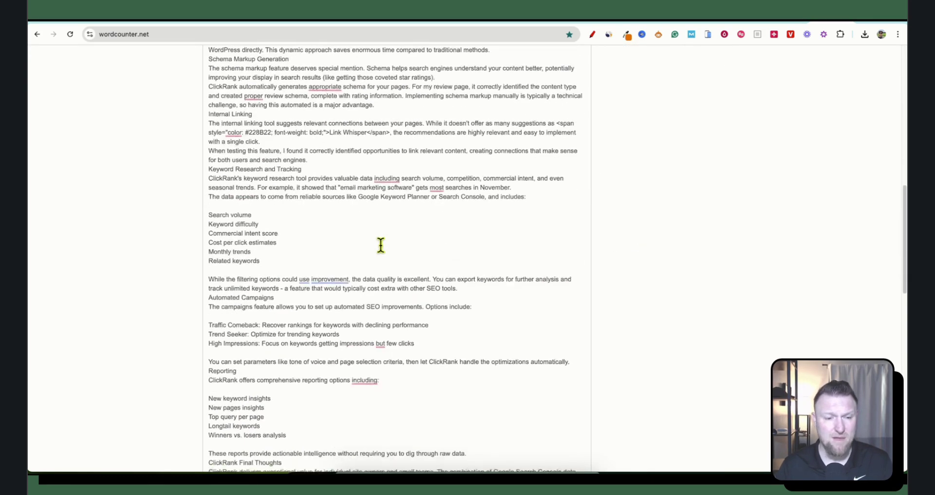
pyautogui.scroll(20, 381, 245)
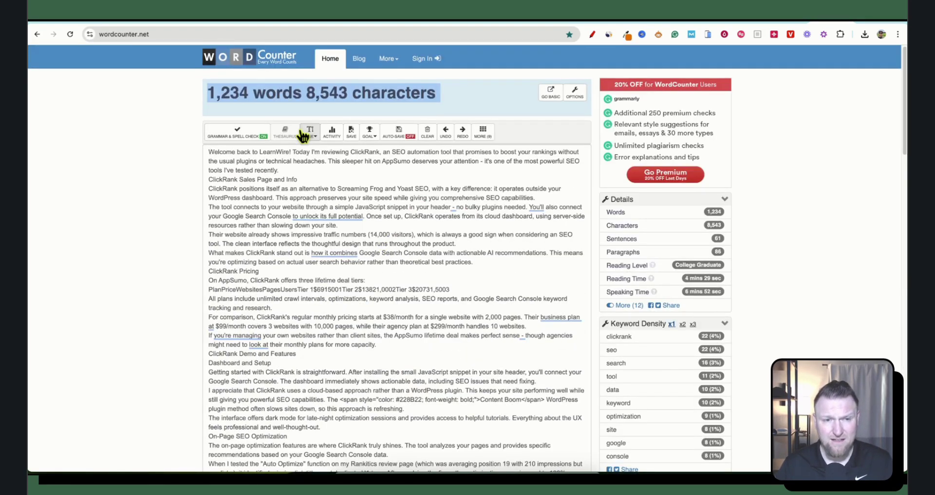
pyautogui.click(700, 21)
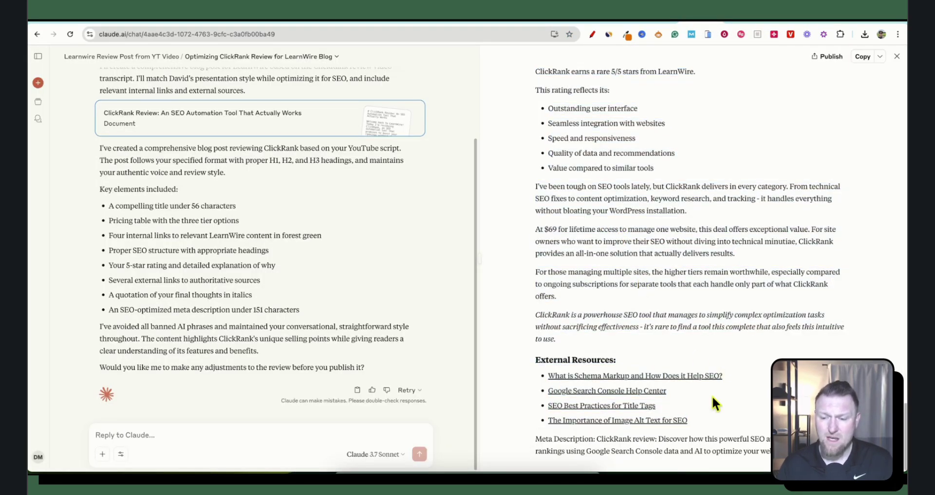
# Step: Scroll the ClickRank review artifact back to its title, then switch to the ClickRank Tracker tab
pyautogui.moveTo(678, 417); pyautogui.dragTo(549, 75)
pyautogui.click(562, 151)
pyautogui.scroll(10, 561, 151)
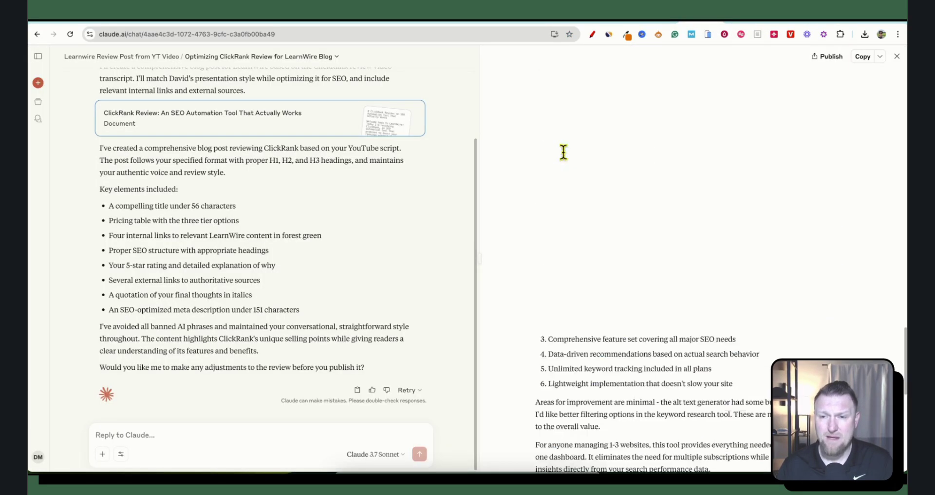
pyautogui.scroll(8, 586, 185)
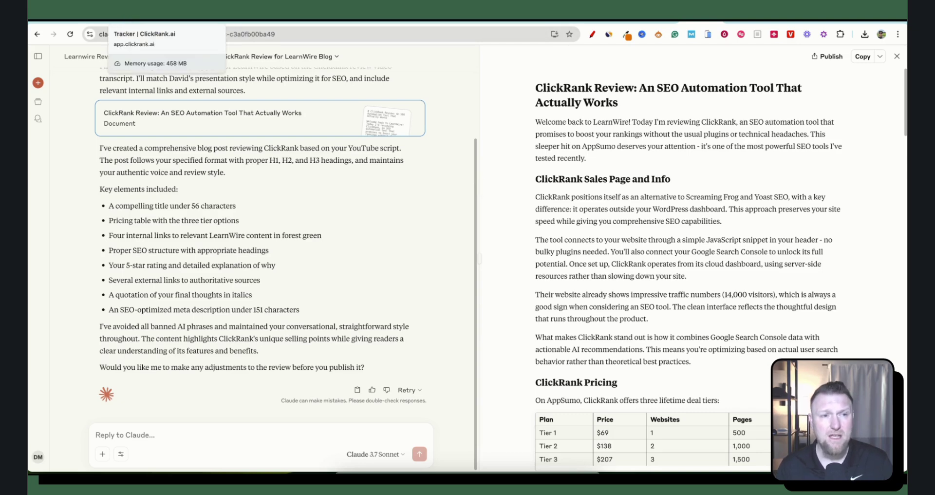
pyautogui.click(146, 22)
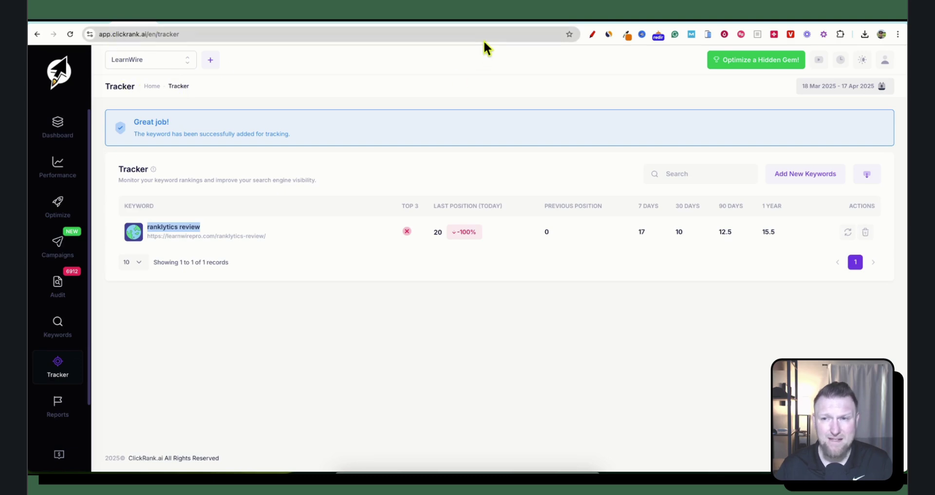
# Step: Return from the 'ranklytics review' tracker to the Claude chat with the ClickRank draft
pyautogui.click(693, 22)
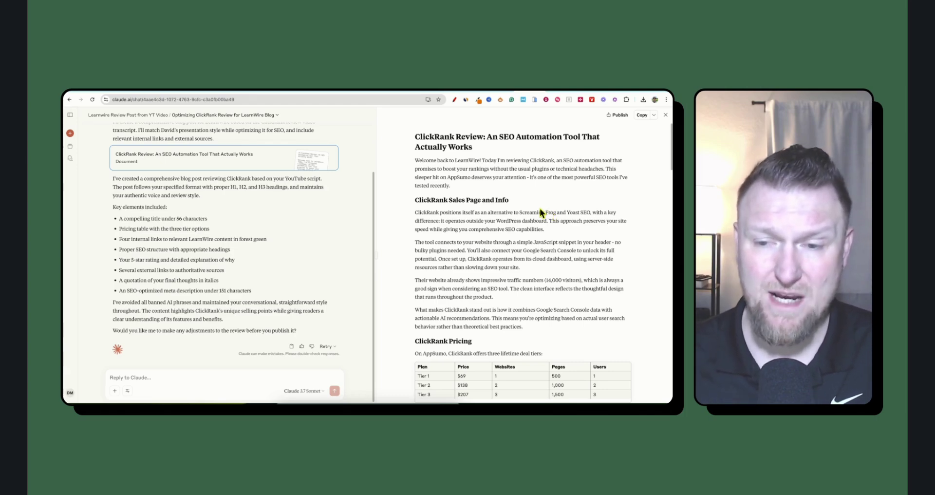
# Step: Skim the post's pricing and features sections, then switch to the SERPROBOT LearnWirePro project
pyautogui.scroll(-9, 521, 224)
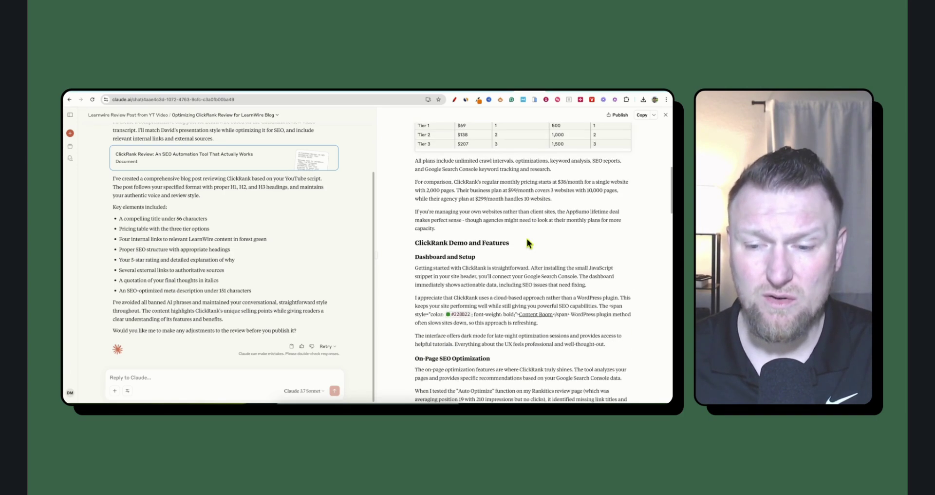
pyautogui.scroll(9, 527, 238)
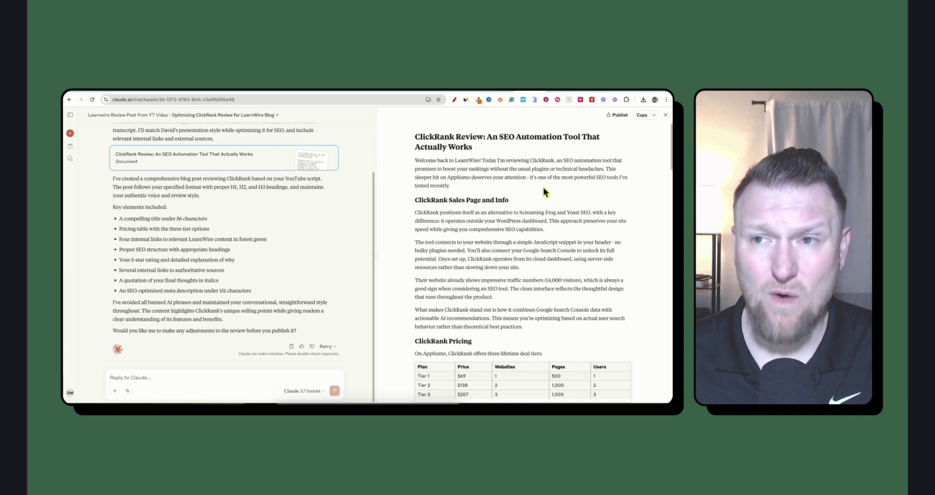
pyautogui.hotkey('ctrl', 'Tab')
pyautogui.scroll(2, 348, 260)
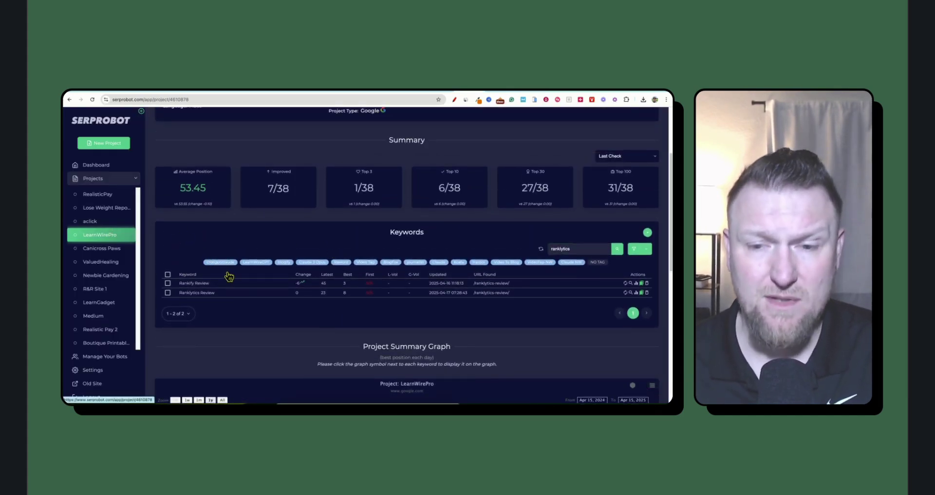
# Step: Clear the 'ranklytics' search and filter by tags until the five review keywords, including Rankify Review, show
pyautogui.click(100, 235)
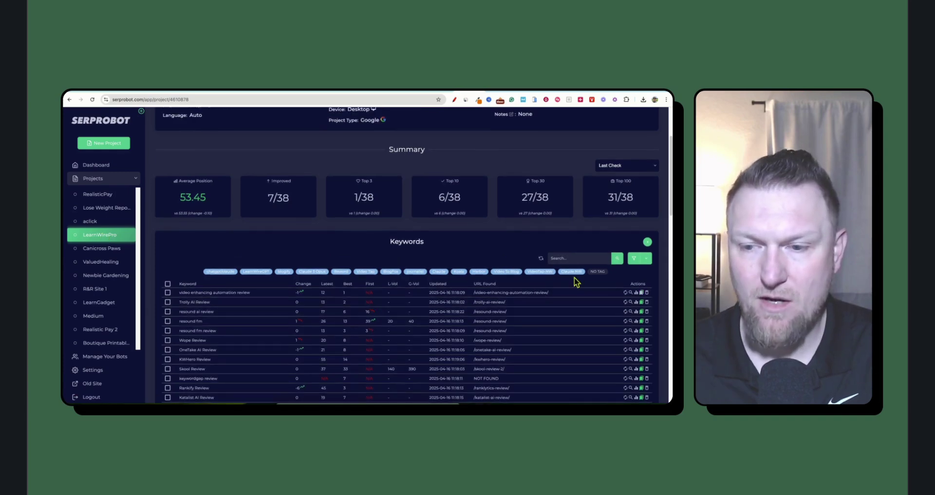
pyautogui.click(572, 271)
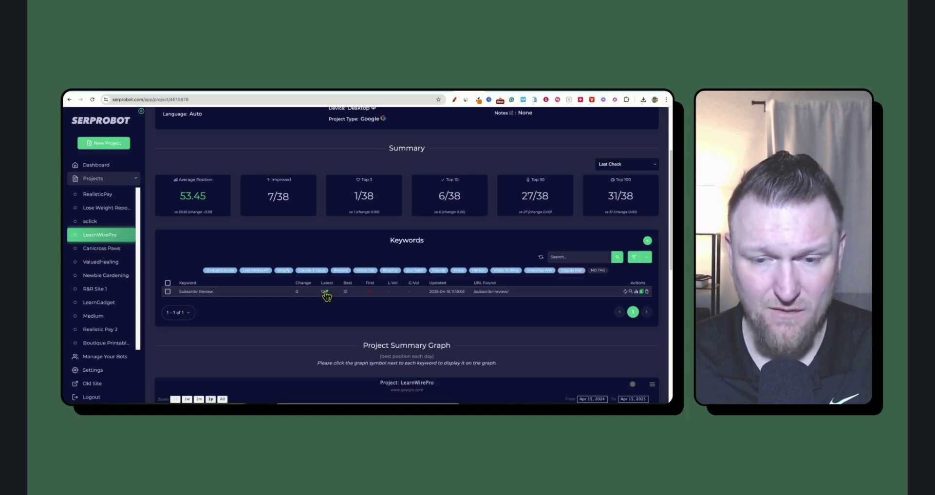
pyautogui.click(569, 271)
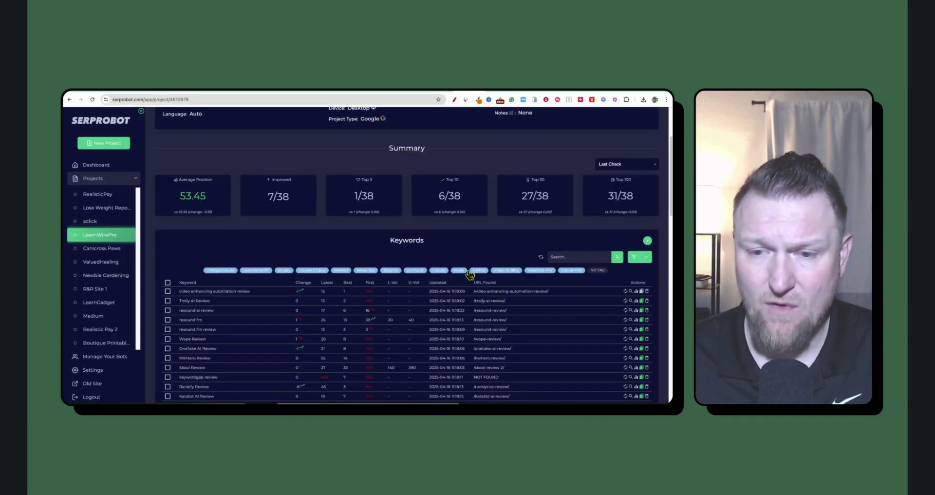
pyautogui.click(438, 271)
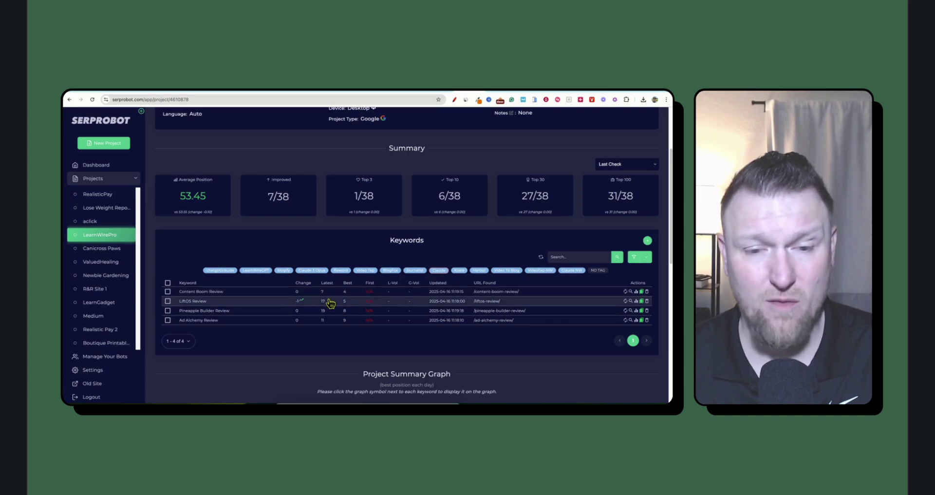
pyautogui.click(444, 271)
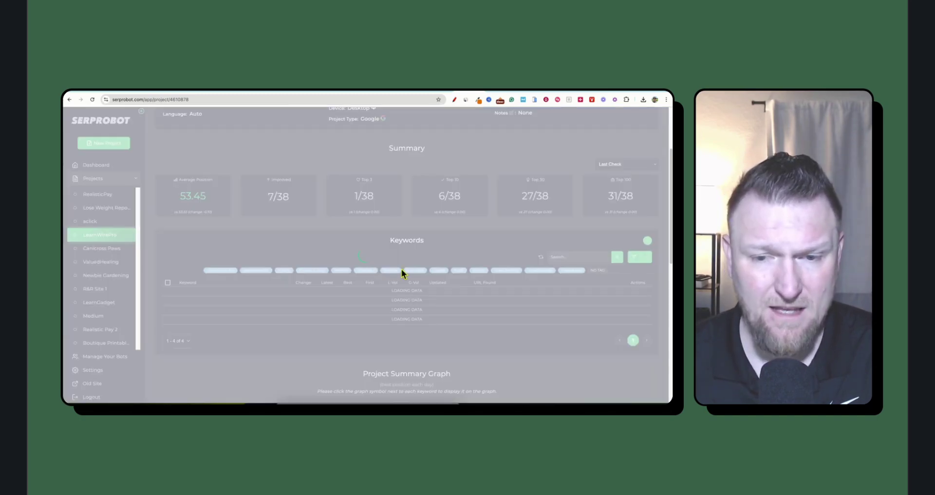
pyautogui.click(319, 270)
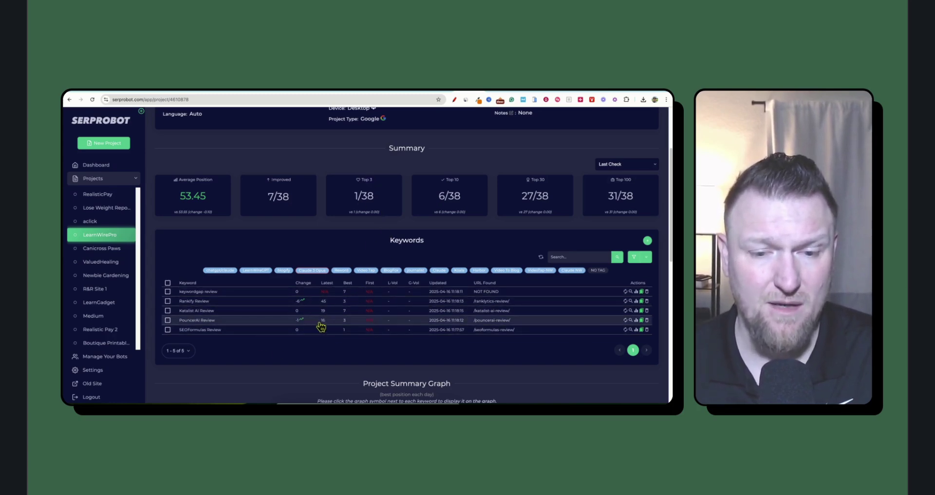
# Step: Filter the keyword table to the chatgpt/claude tag, then remove the filter to list all keywords
pyautogui.click(313, 271)
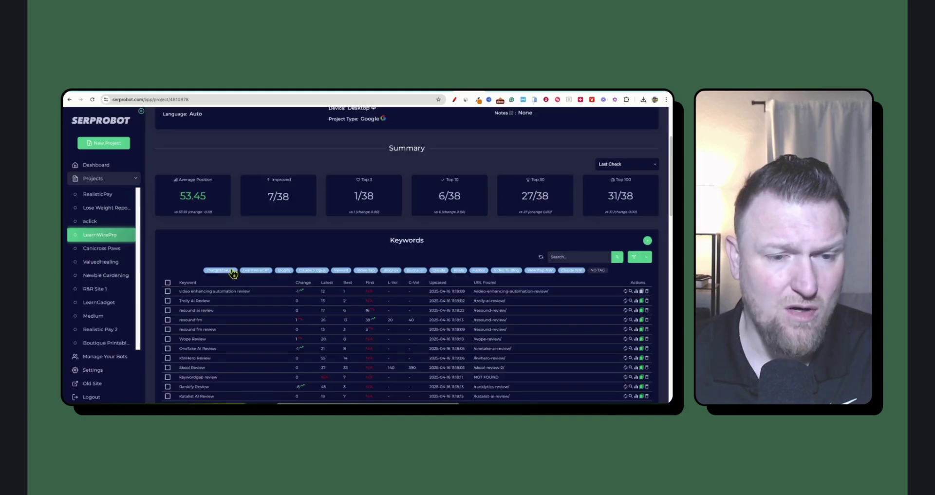
pyautogui.click(233, 270)
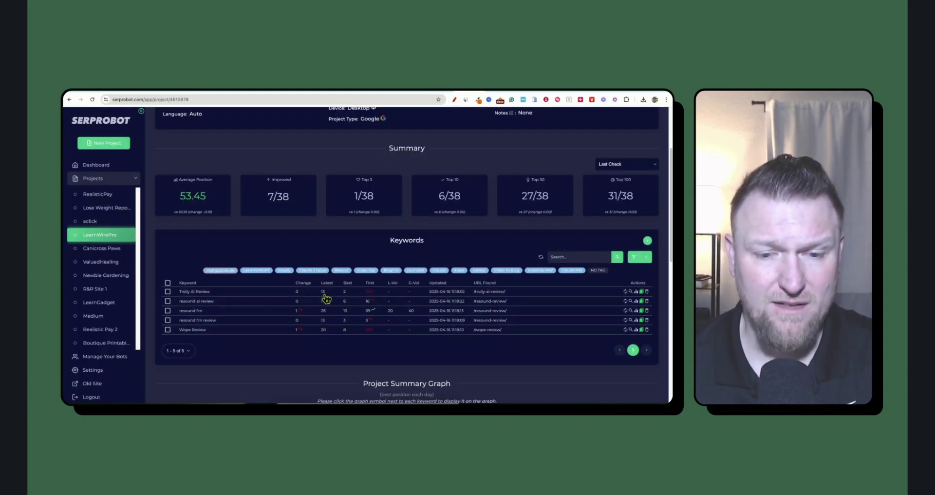
pyautogui.scroll(1, 334, 312)
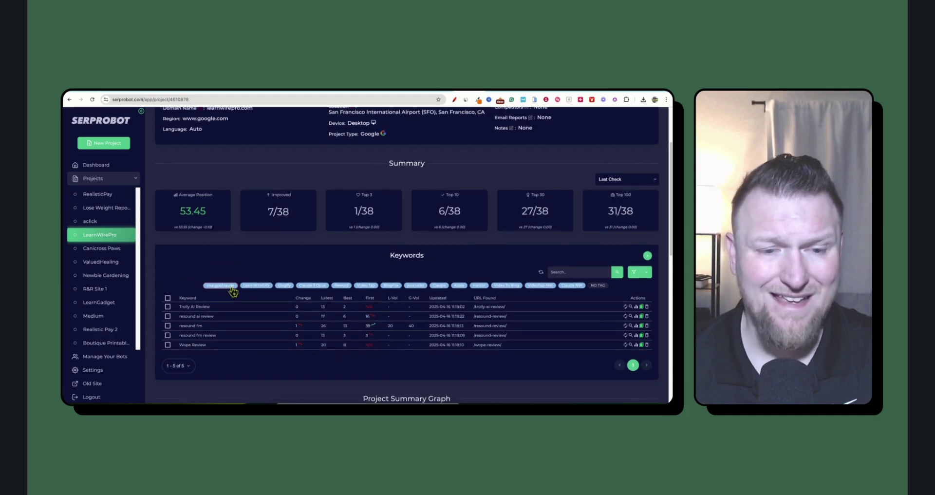
pyautogui.click(233, 287)
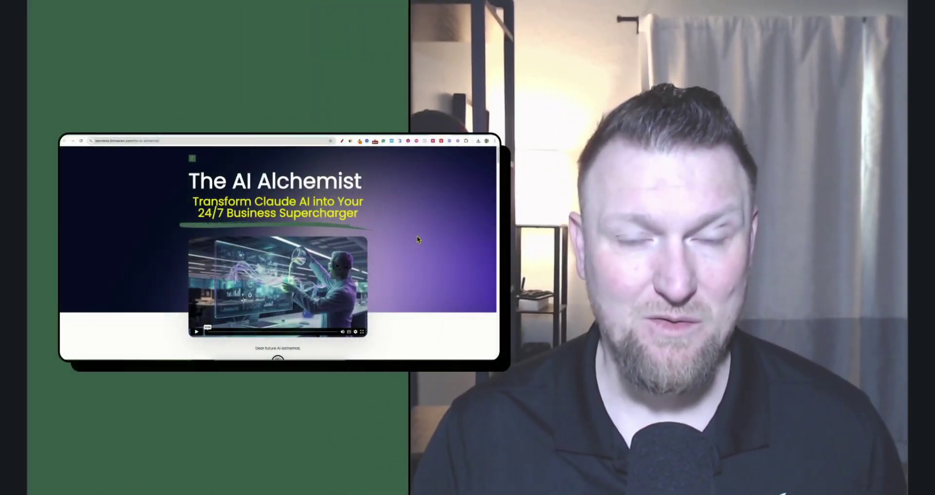
pyautogui.moveTo(205, 188); pyautogui.dragTo(357, 212)
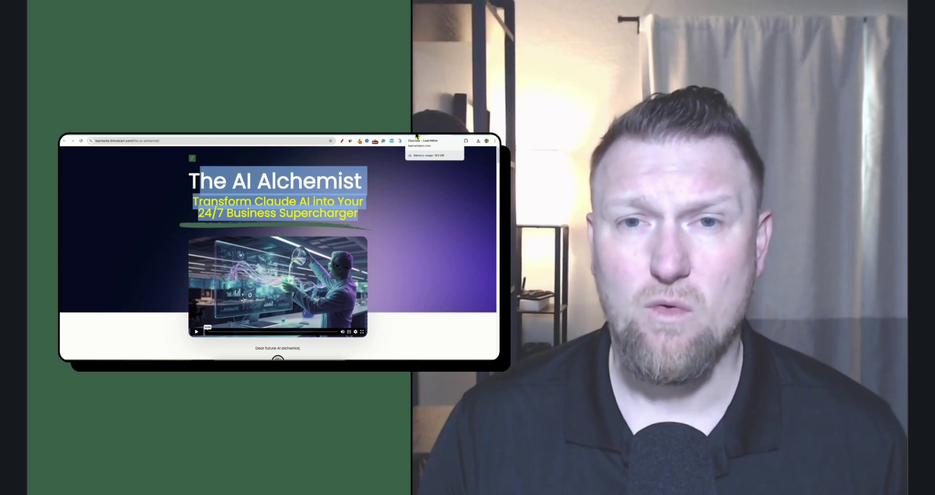
pyautogui.click(412, 227)
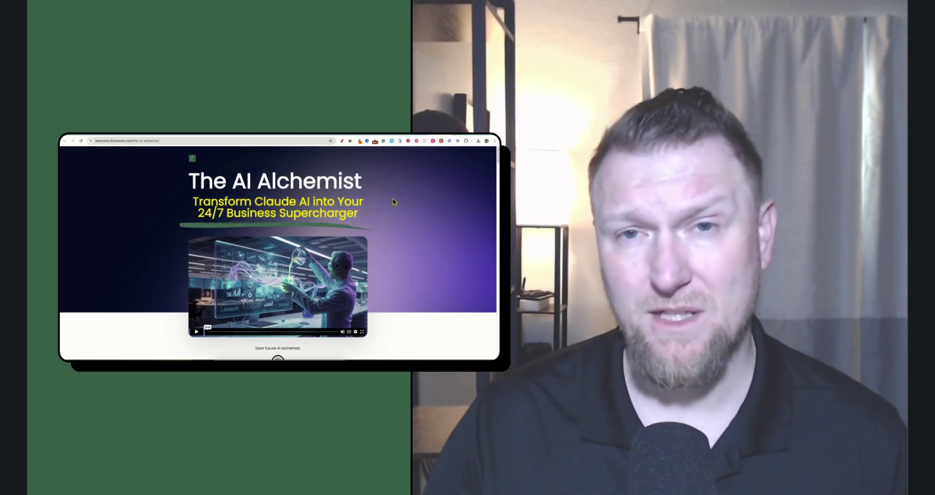